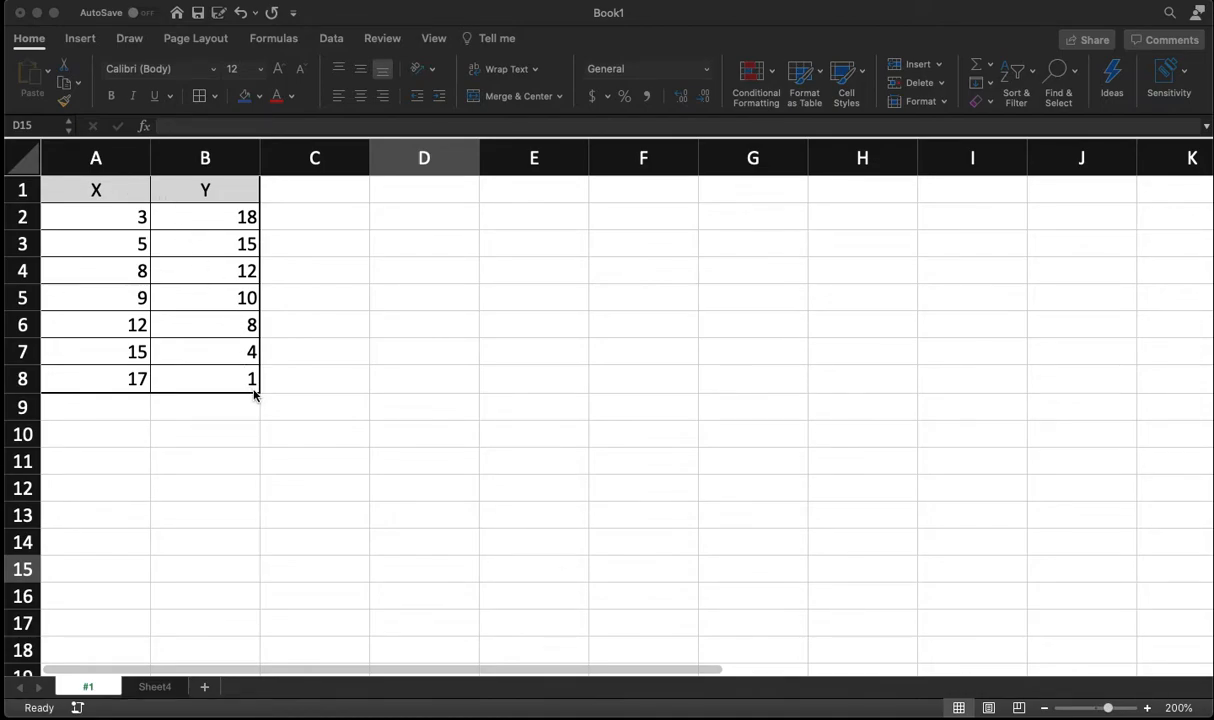
Step: Insert a markers-only scatter chart from the data in A1:B8 and place it beside the table, starting at row 1
{"action": "left_click", "coordinate": [96, 189]}
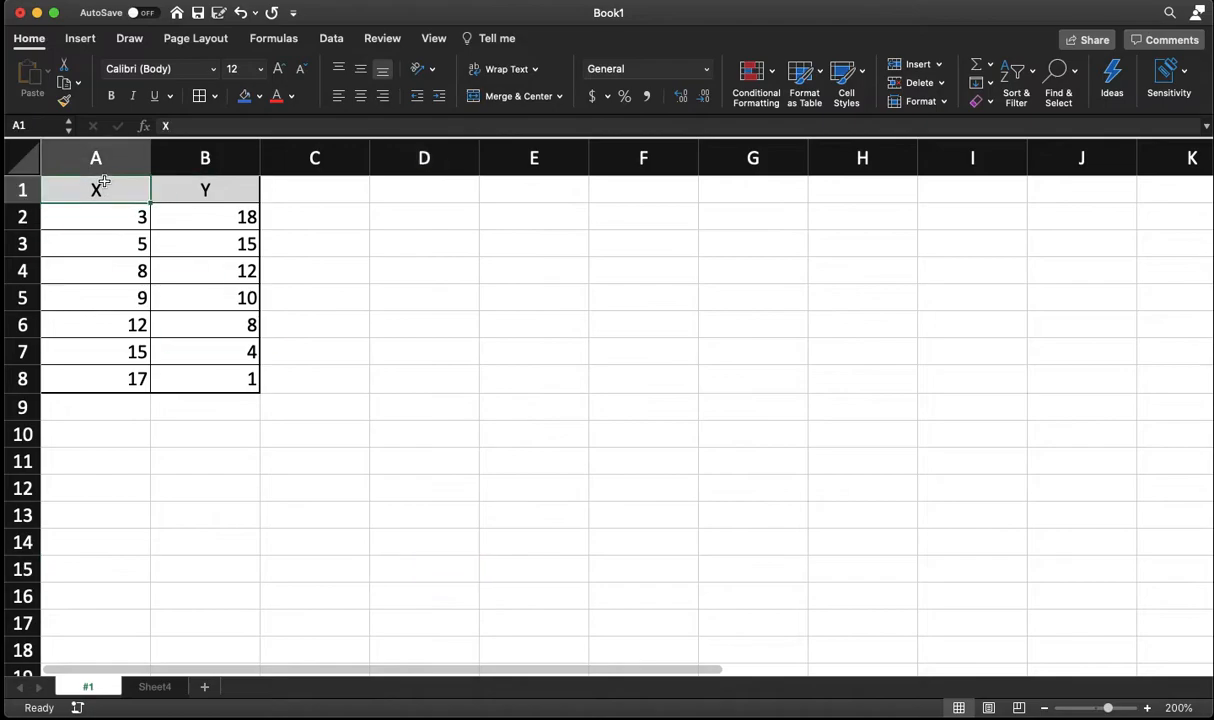
{"action": "left_click_drag", "start_coordinate": [96, 189], "coordinate": [238, 382]}
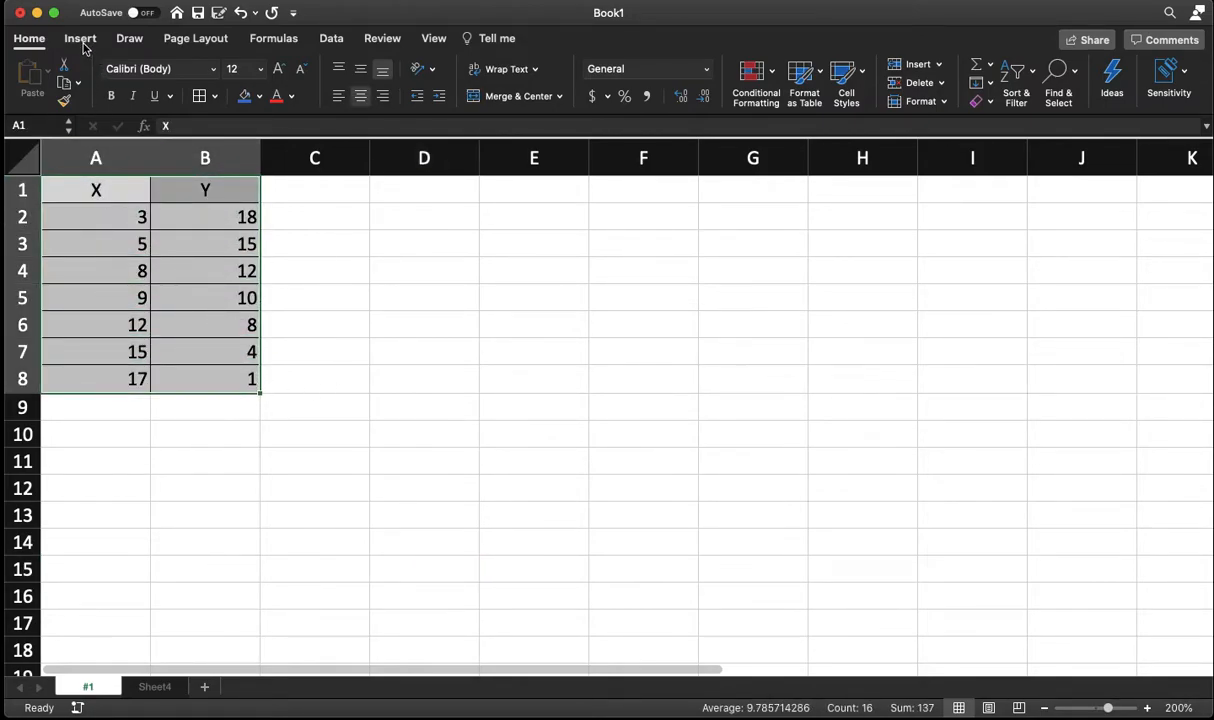
{"action": "left_click", "coordinate": [81, 40]}
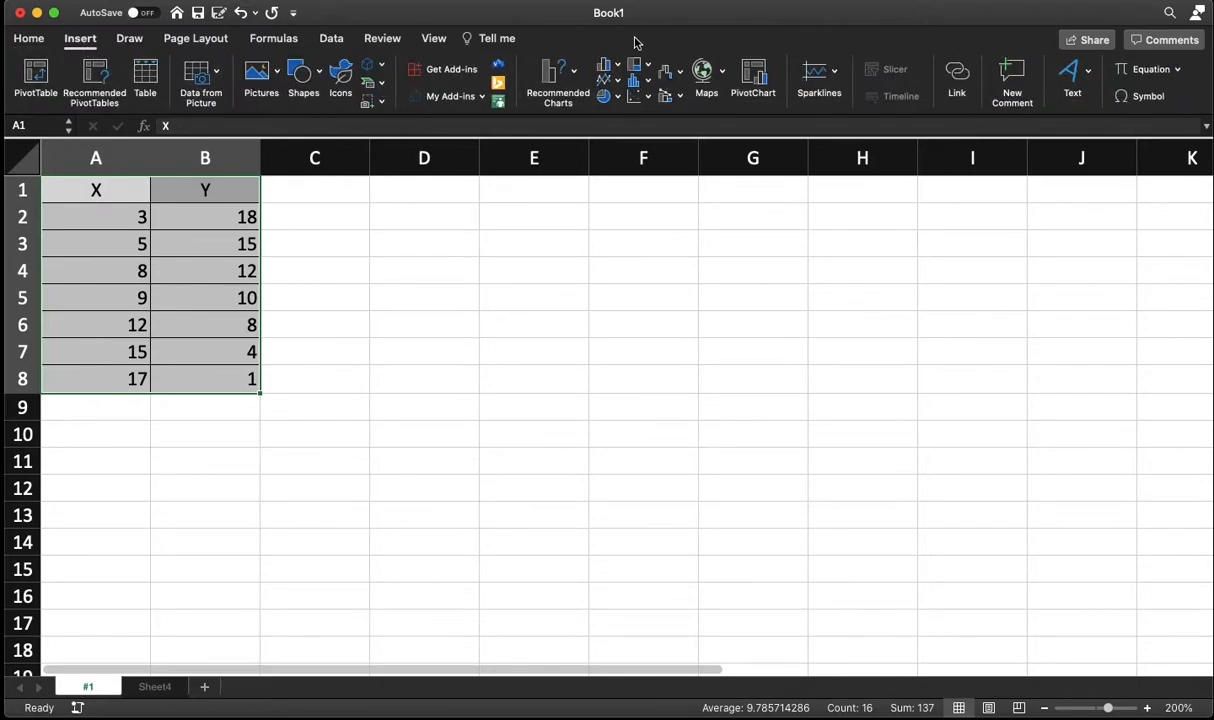
{"action": "left_click", "coordinate": [619, 82]}
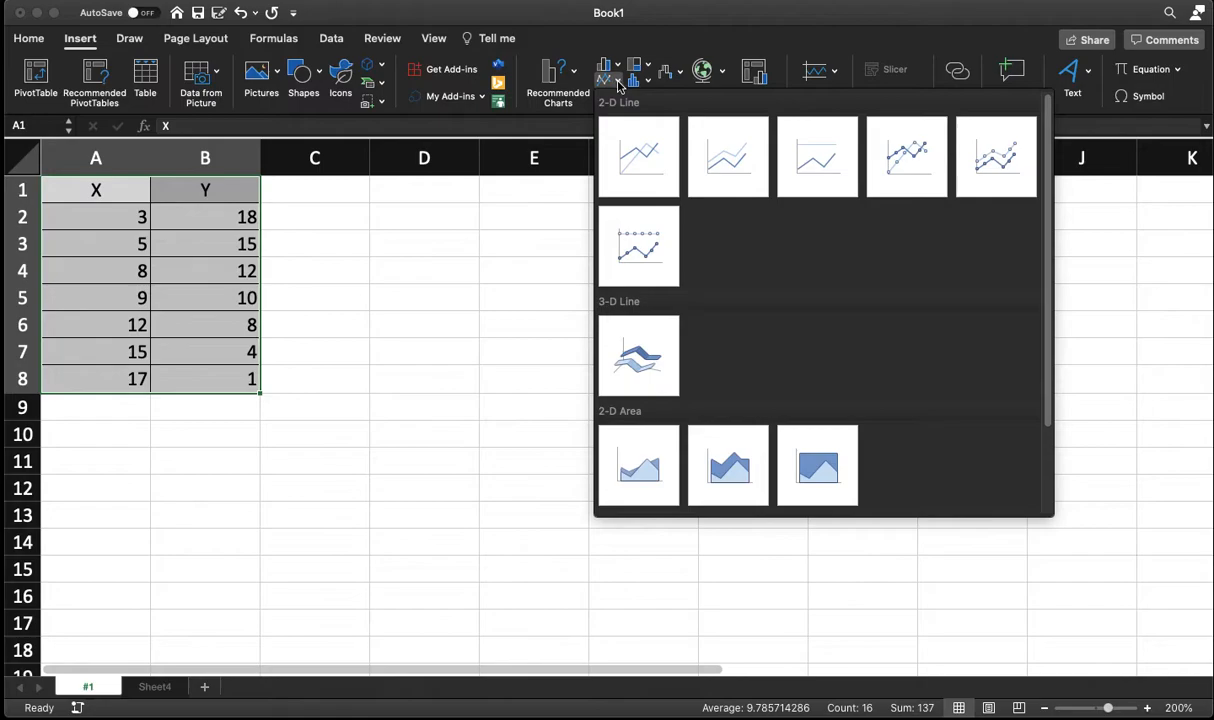
{"action": "left_click", "coordinate": [618, 84]}
{"action": "left_click", "coordinate": [648, 99]}
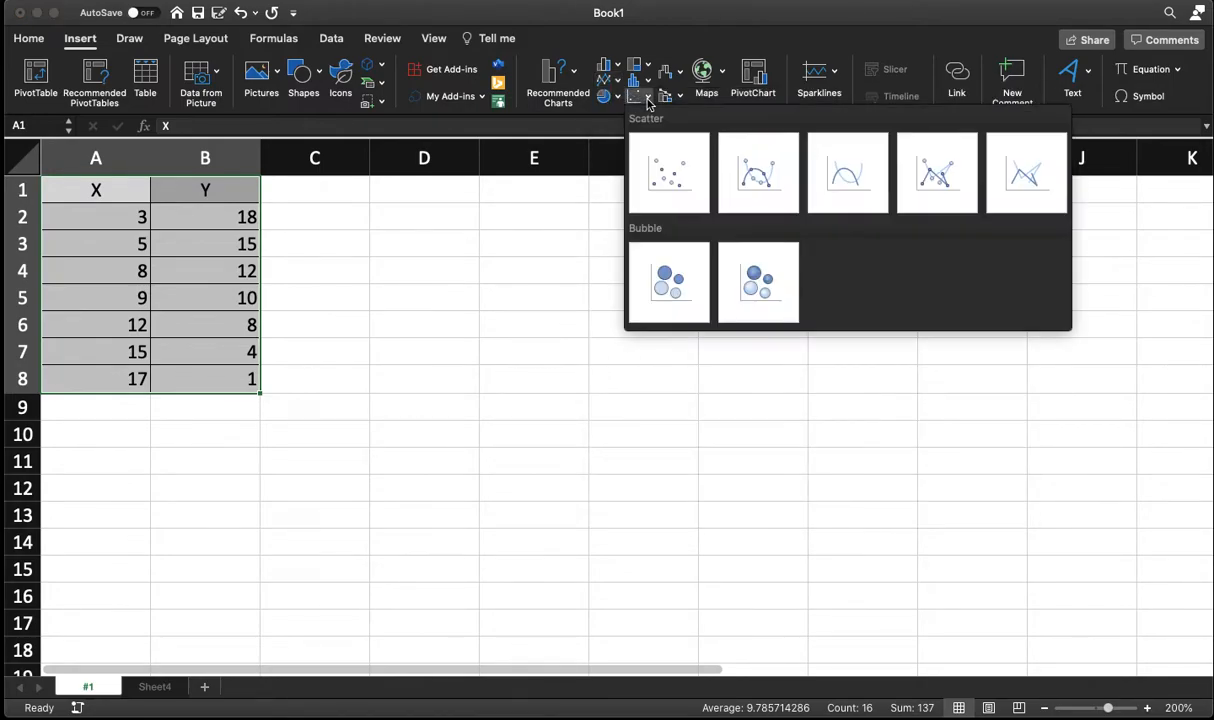
{"action": "left_click", "coordinate": [672, 176]}
{"action": "left_click_drag", "start_coordinate": [509, 252], "coordinate": [492, 192]}
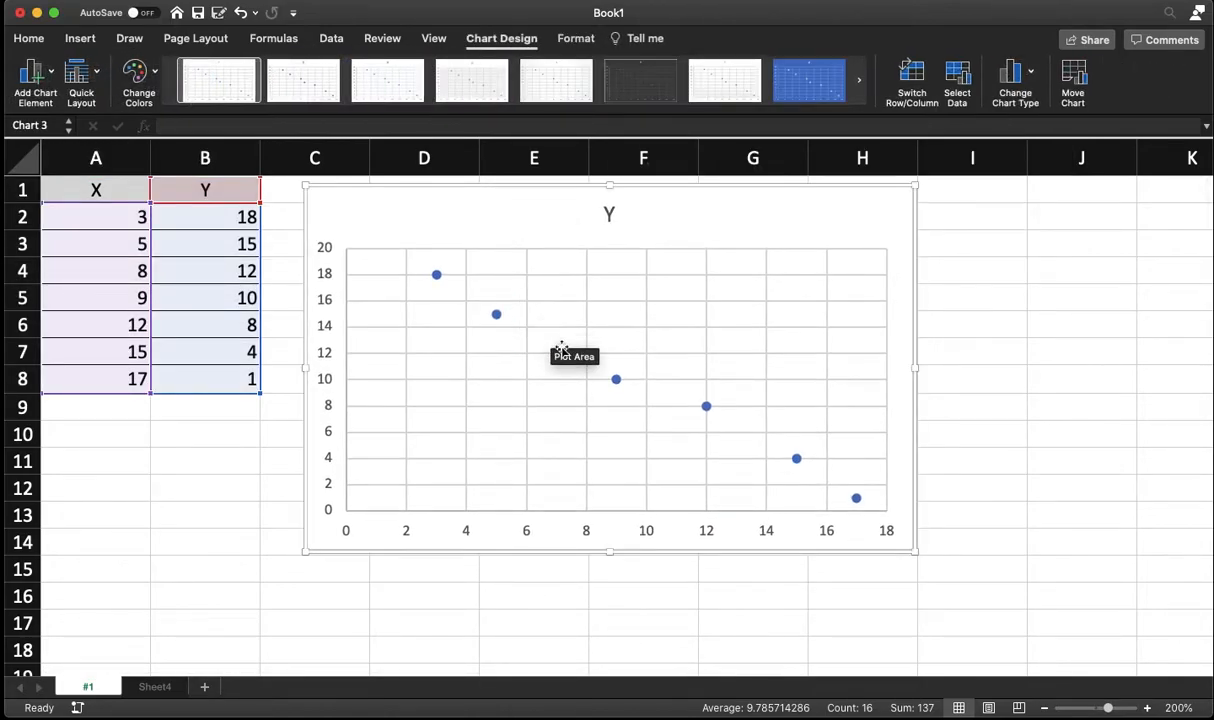
Step: Change the chart title to "Y vs. X"
{"action": "left_click", "coordinate": [613, 215]}
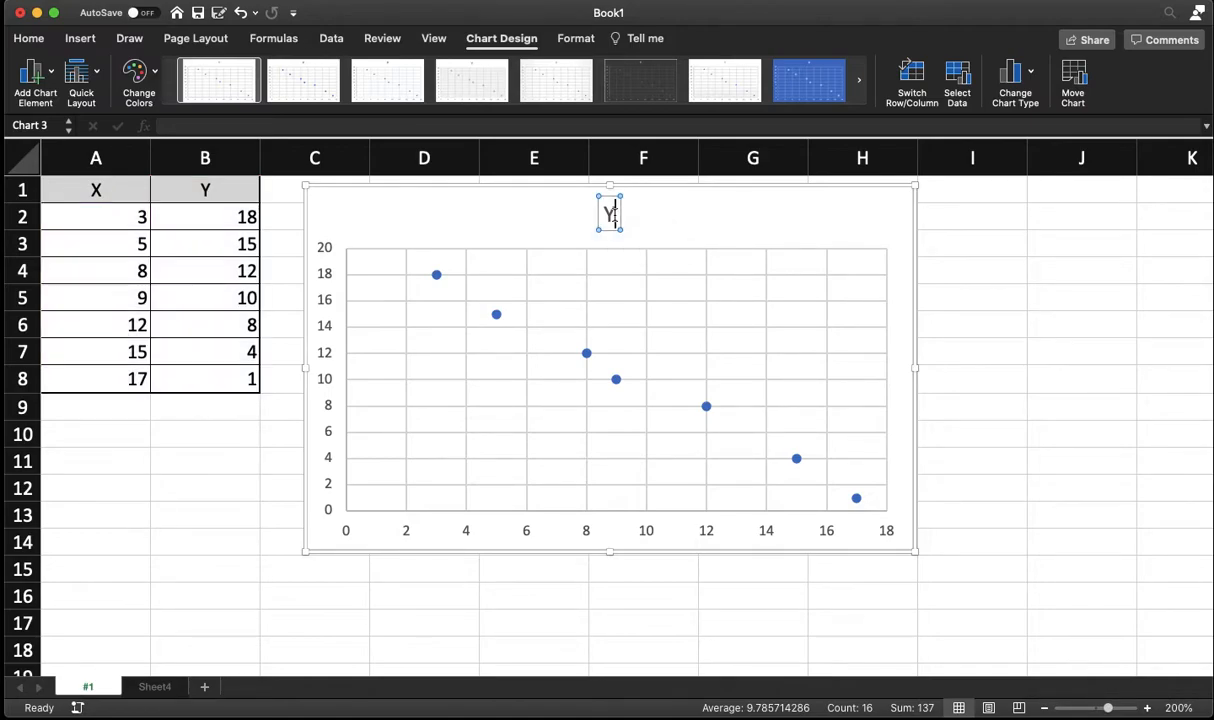
{"action": "type", "text": "vs X"}
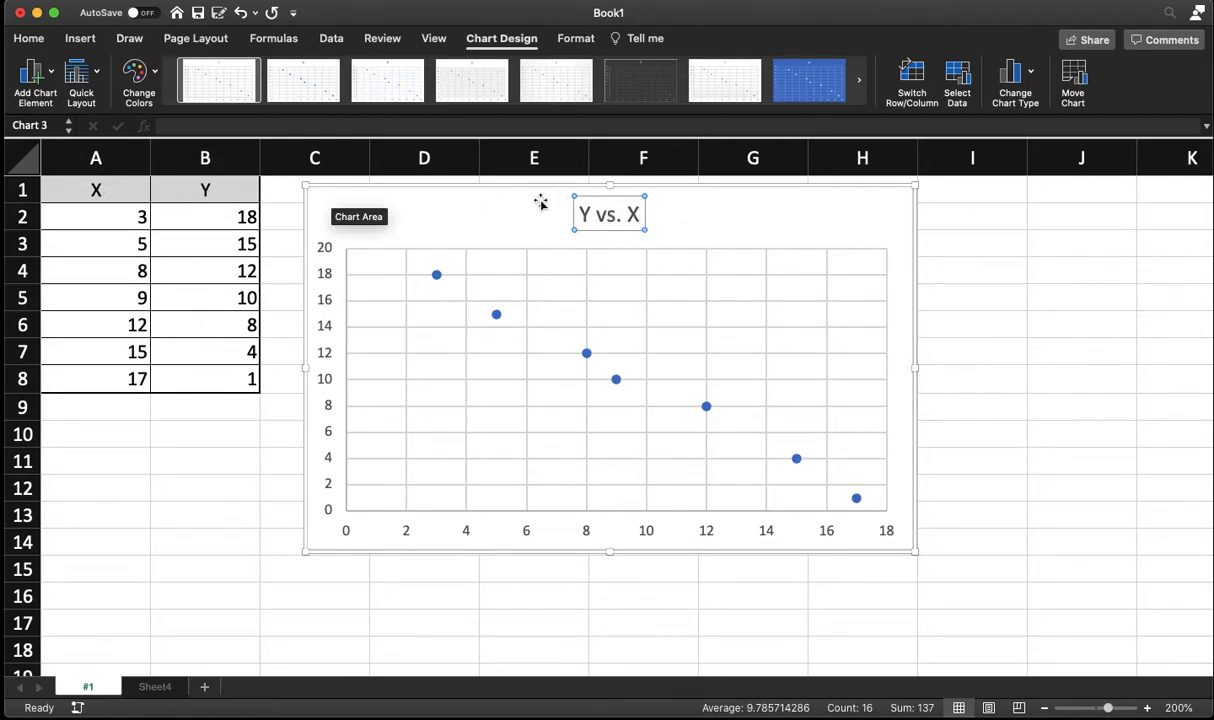
{"action": "key", "text": "Return"}
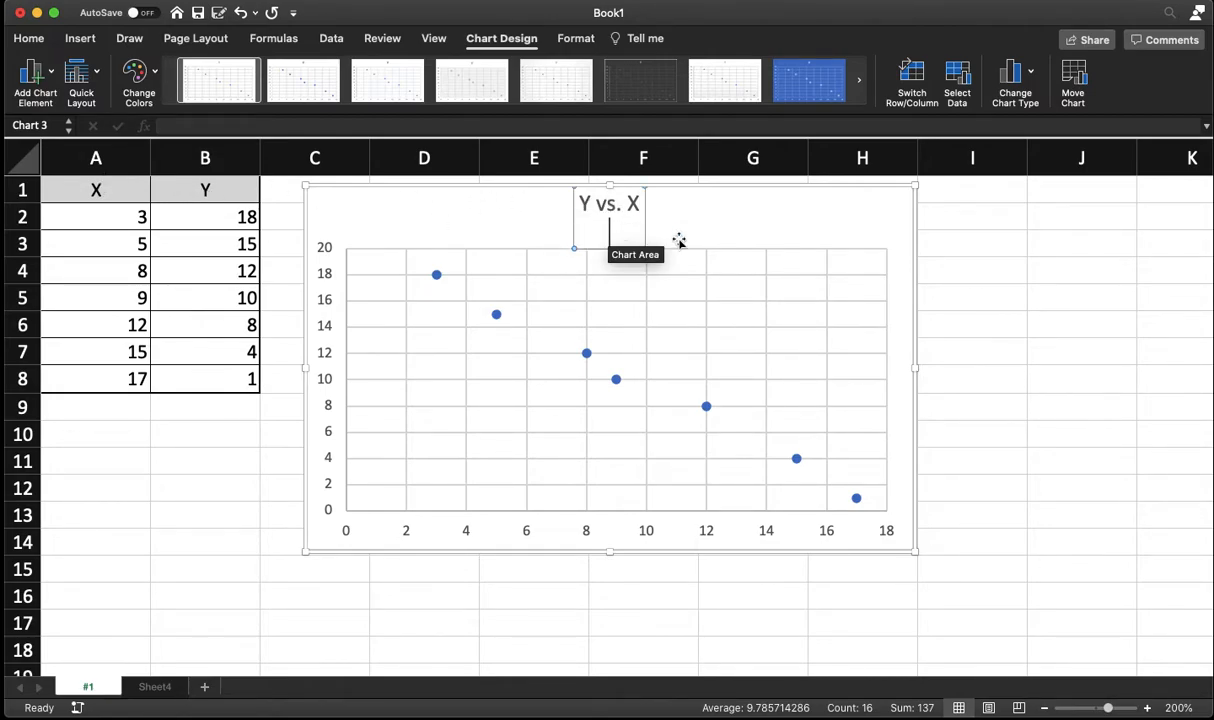
{"action": "key", "text": "BackSpace"}
{"action": "left_click", "coordinate": [708, 218]}
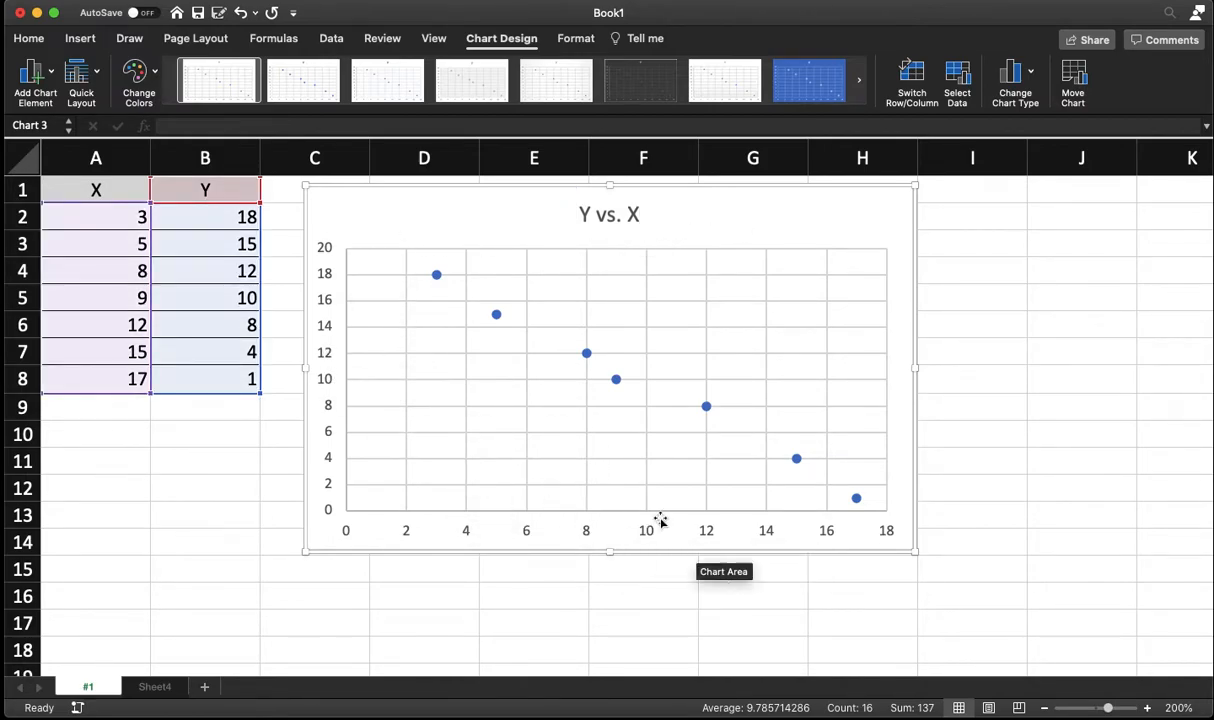
Step: Add a primary horizontal axis title to the chart and set its text to "X"
{"action": "left_click", "coordinate": [768, 535]}
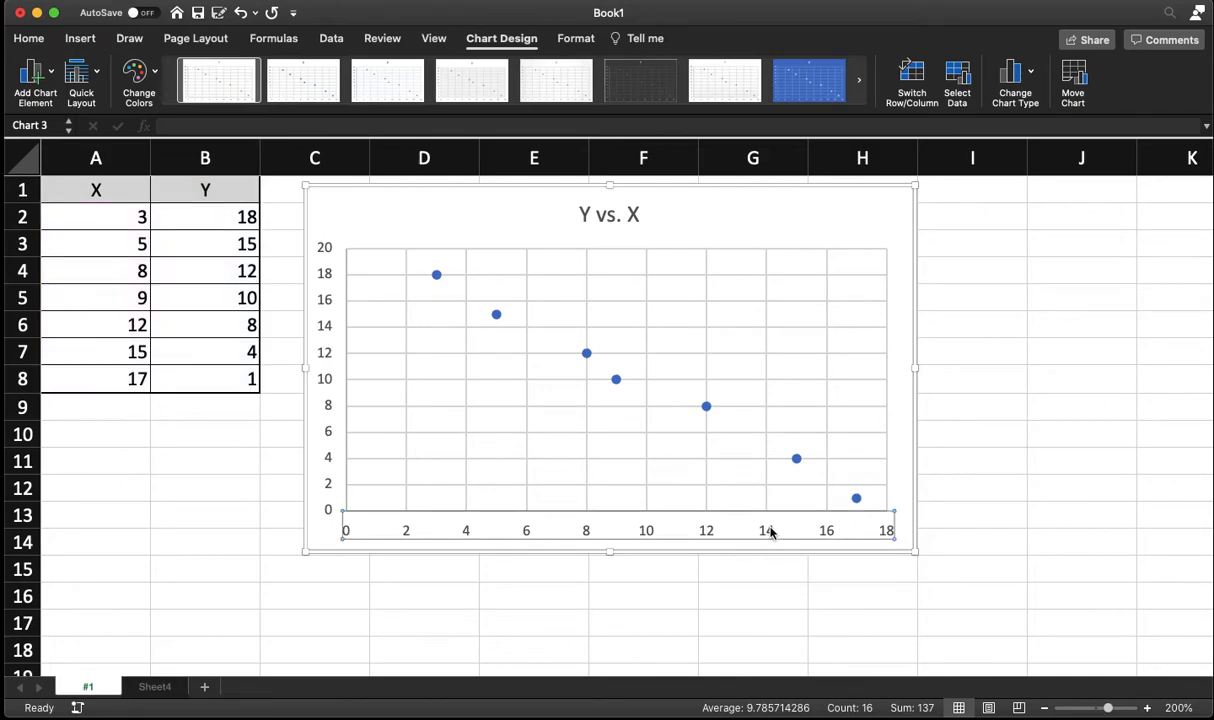
{"action": "left_click", "coordinate": [32, 72]}
{"action": "mouse_move", "coordinate": [57, 119]}
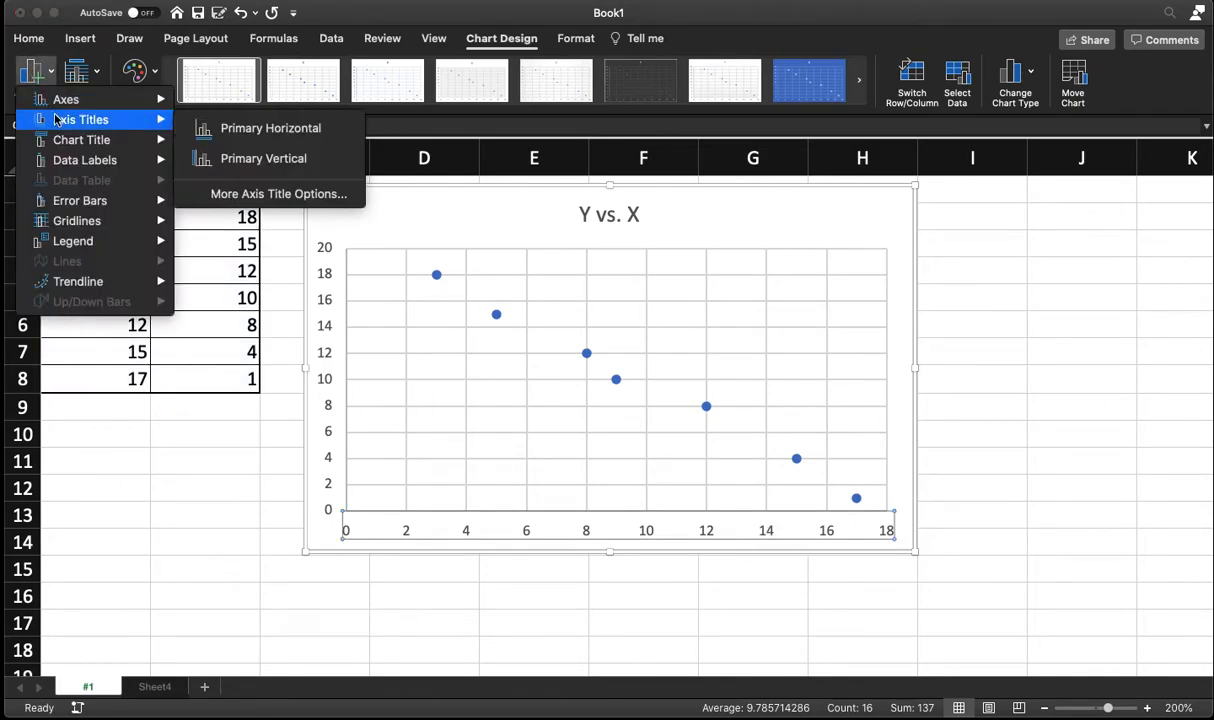
{"action": "left_click", "coordinate": [290, 113]}
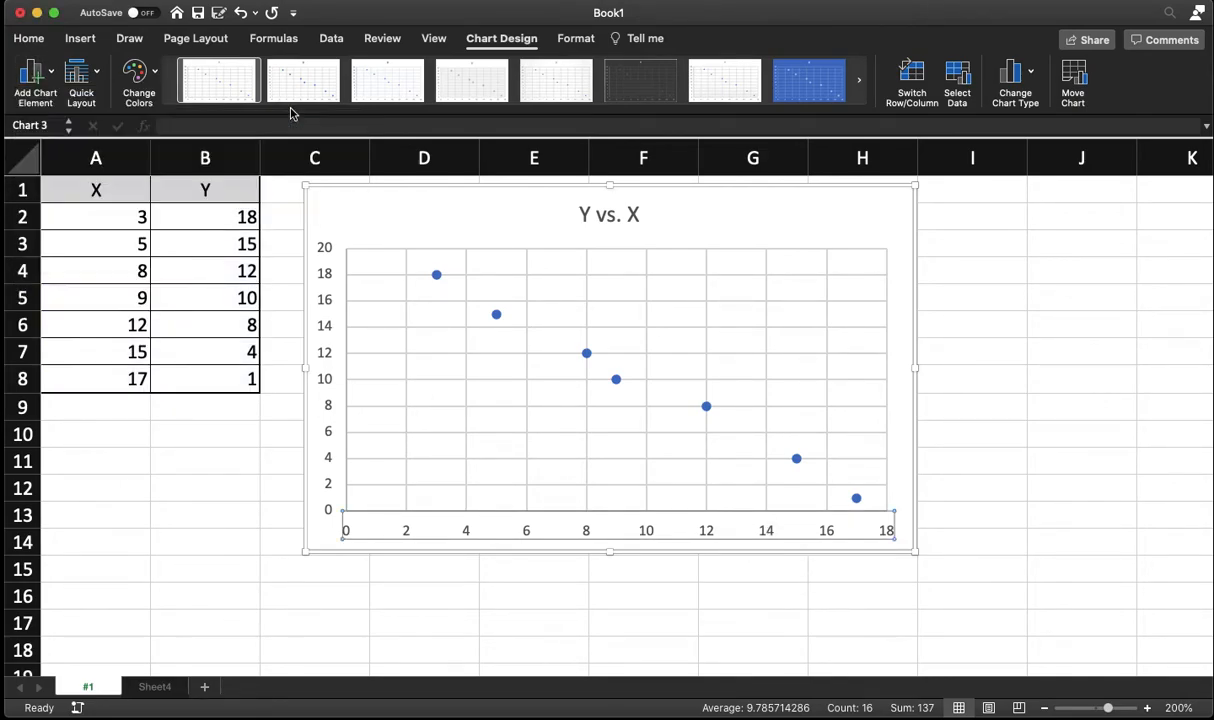
{"action": "left_click", "coordinate": [32, 72]}
{"action": "mouse_move", "coordinate": [57, 119]}
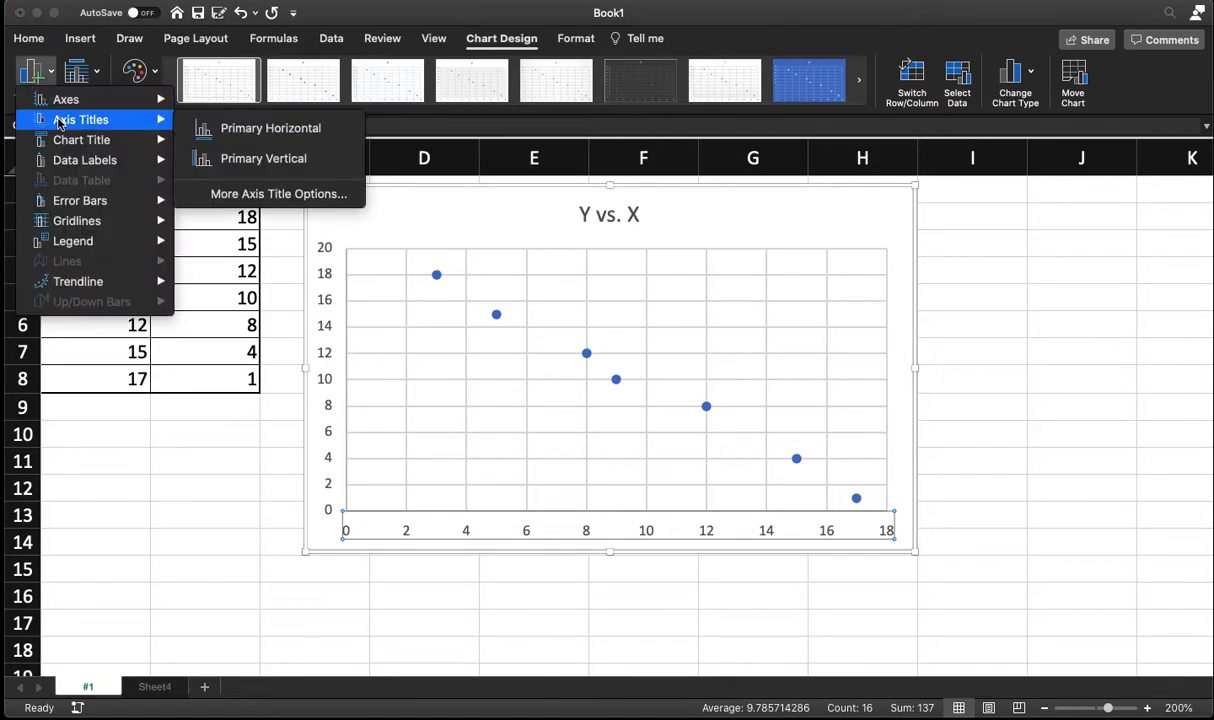
{"action": "left_click", "coordinate": [271, 127]}
{"action": "type", "text": "XAxis Title"}
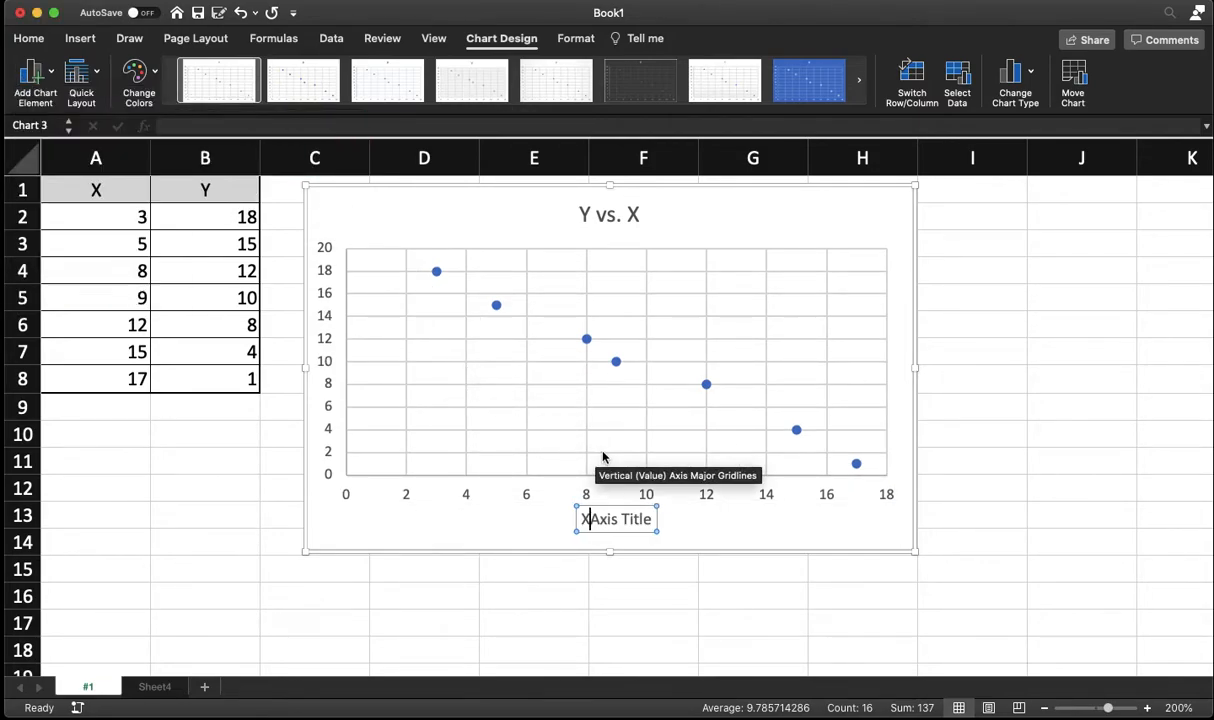
{"action": "key", "text": "shift+Right"}
{"action": "key", "text": "shift+Right"}
{"action": "key", "text": "shift+Right"}
{"action": "key", "text": "shift+Right"}
{"action": "key", "text": "shift+Right"}
{"action": "key", "text": "shift+Right"}
{"action": "key", "text": "shift+Right"}
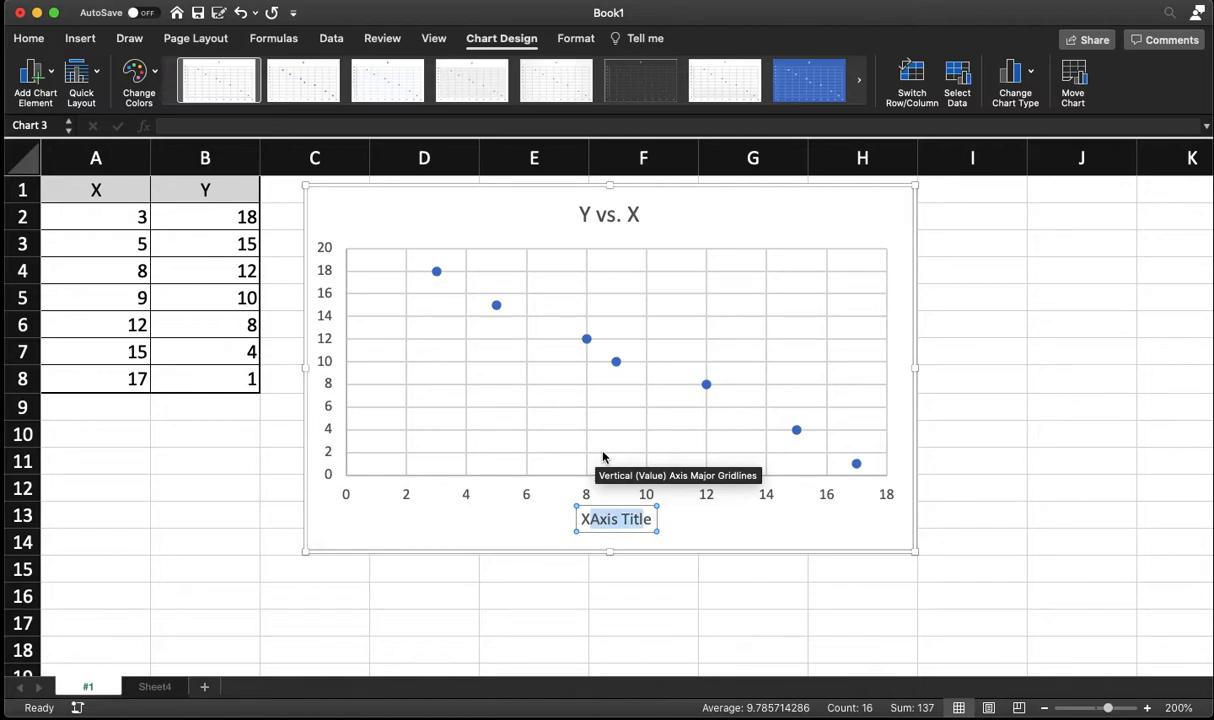
{"action": "key", "text": "Return"}
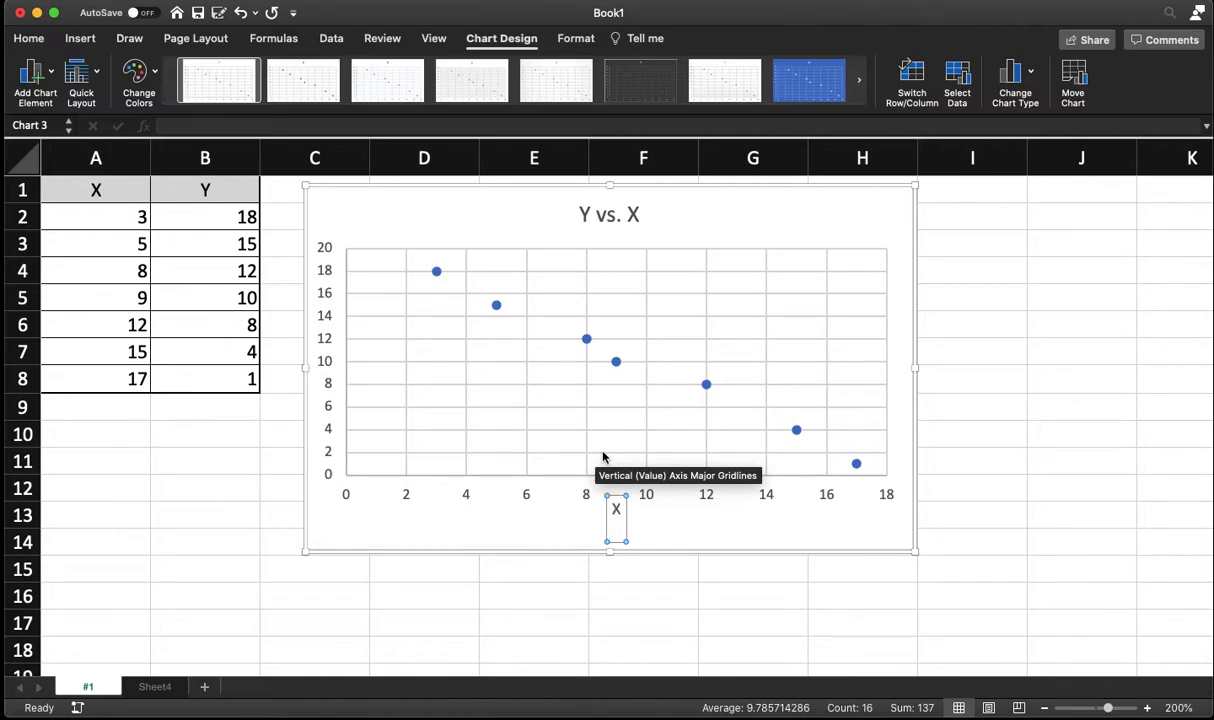
{"action": "left_click", "coordinate": [523, 516]}
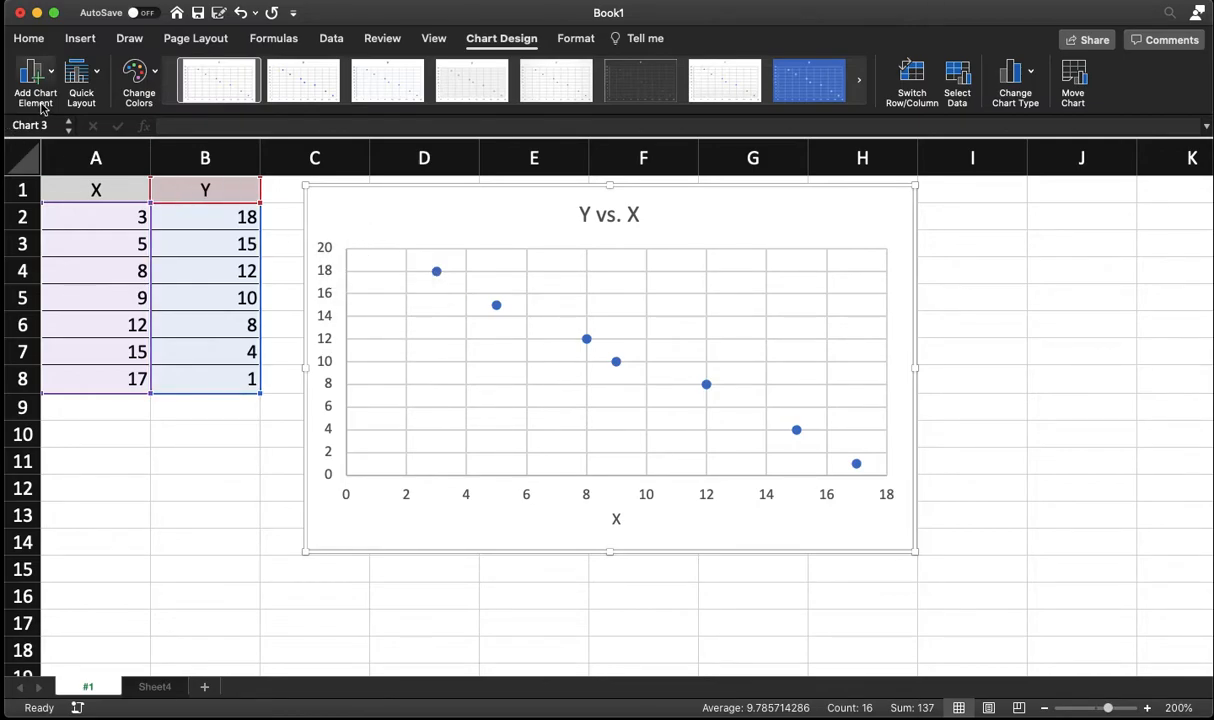
Step: Add a primary vertical axis title to the chart and set its text to "Y"
{"action": "left_click", "coordinate": [40, 106]}
{"action": "mouse_move", "coordinate": [100, 119]}
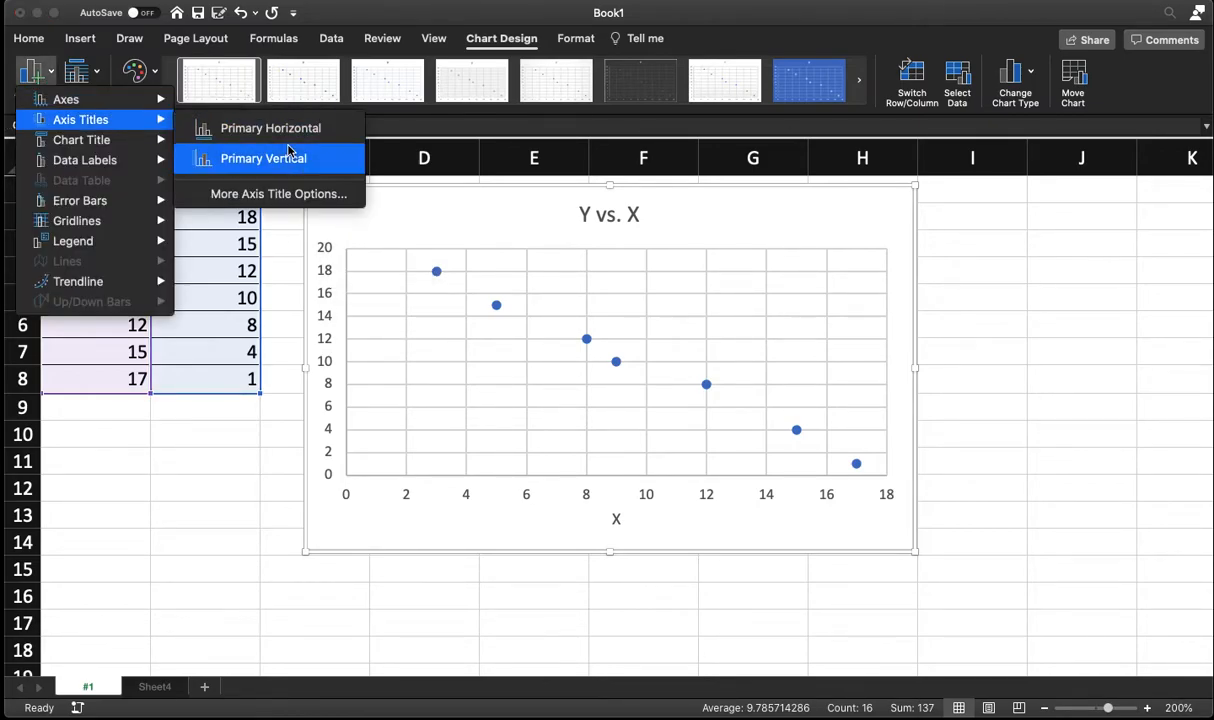
{"action": "left_click", "coordinate": [263, 158]}
{"action": "left_click_drag", "start_coordinate": [339, 385], "coordinate": [339, 346]}
{"action": "type", "text": "Y"}
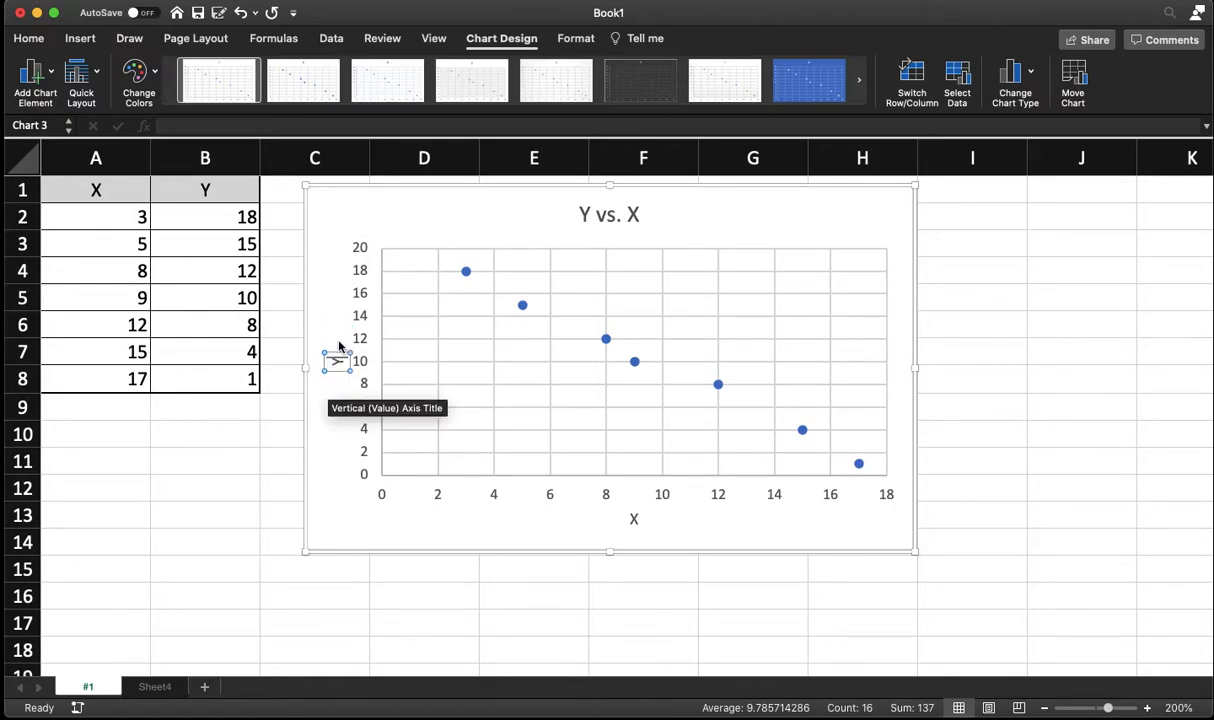
{"action": "left_click", "coordinate": [778, 228]}
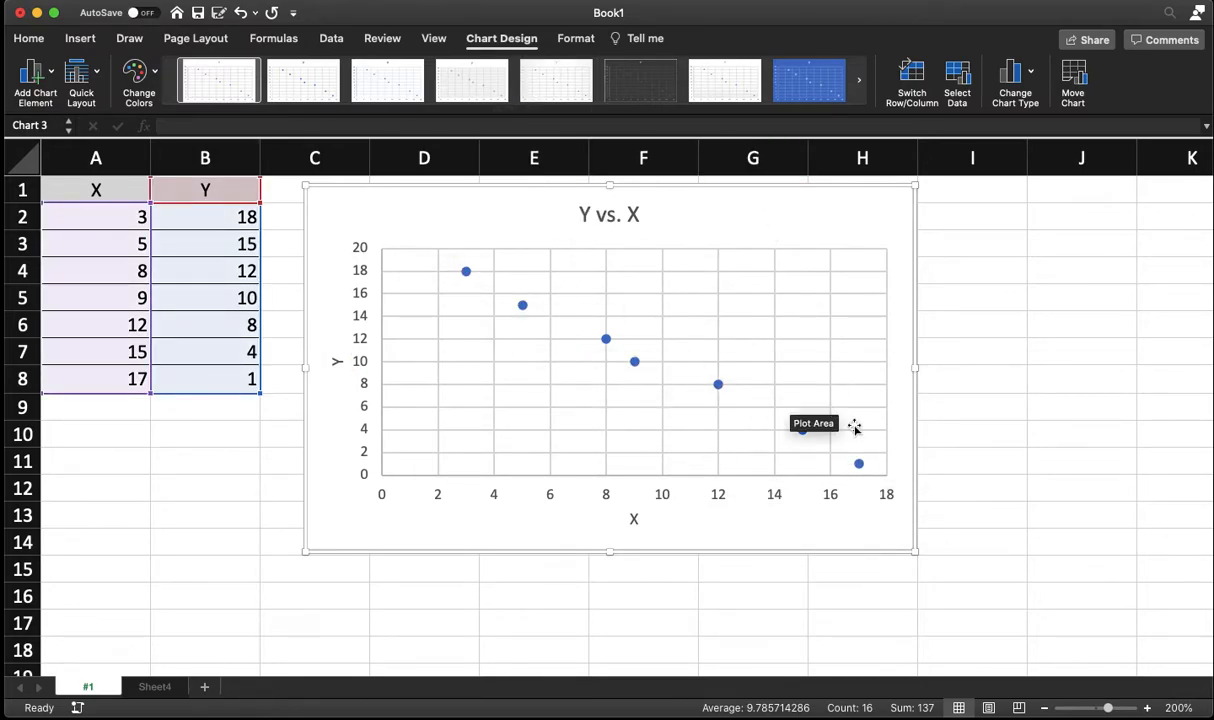
Step: Add a linear trendline to the Y data series in the scatter chart
{"action": "scroll", "coordinate": [1005, 518], "scroll_direction": "down", "scroll_amount": 1}
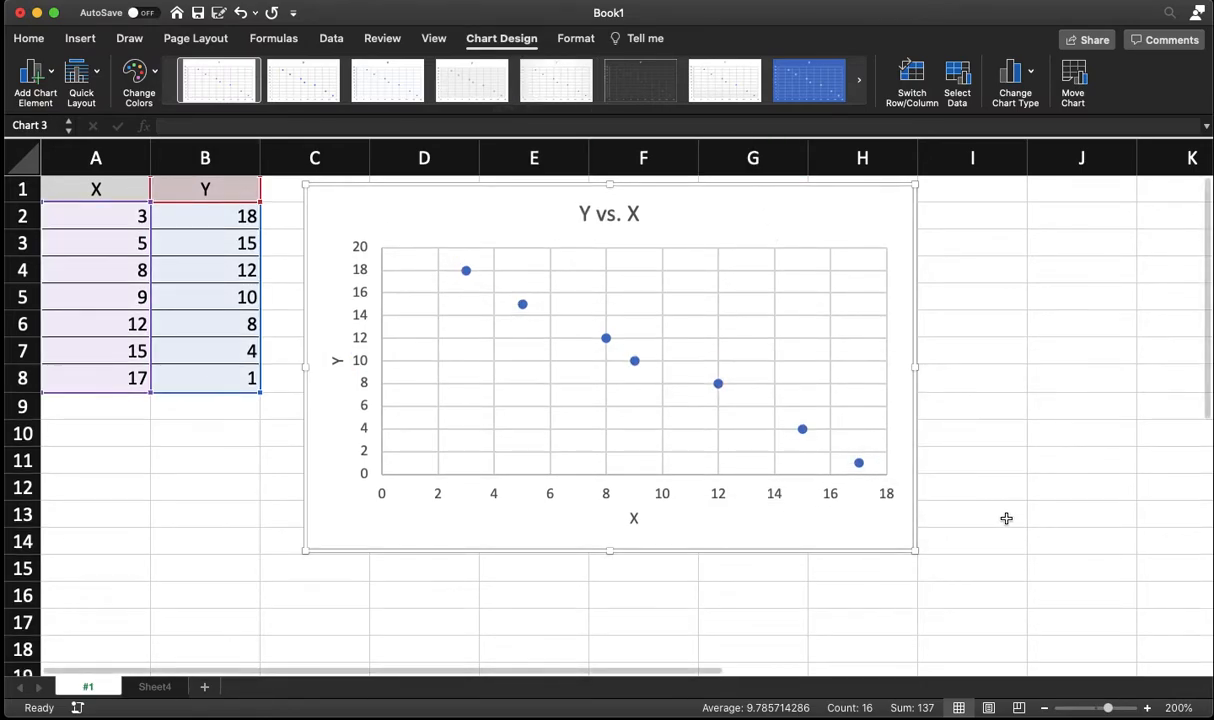
{"action": "left_click", "coordinate": [718, 385]}
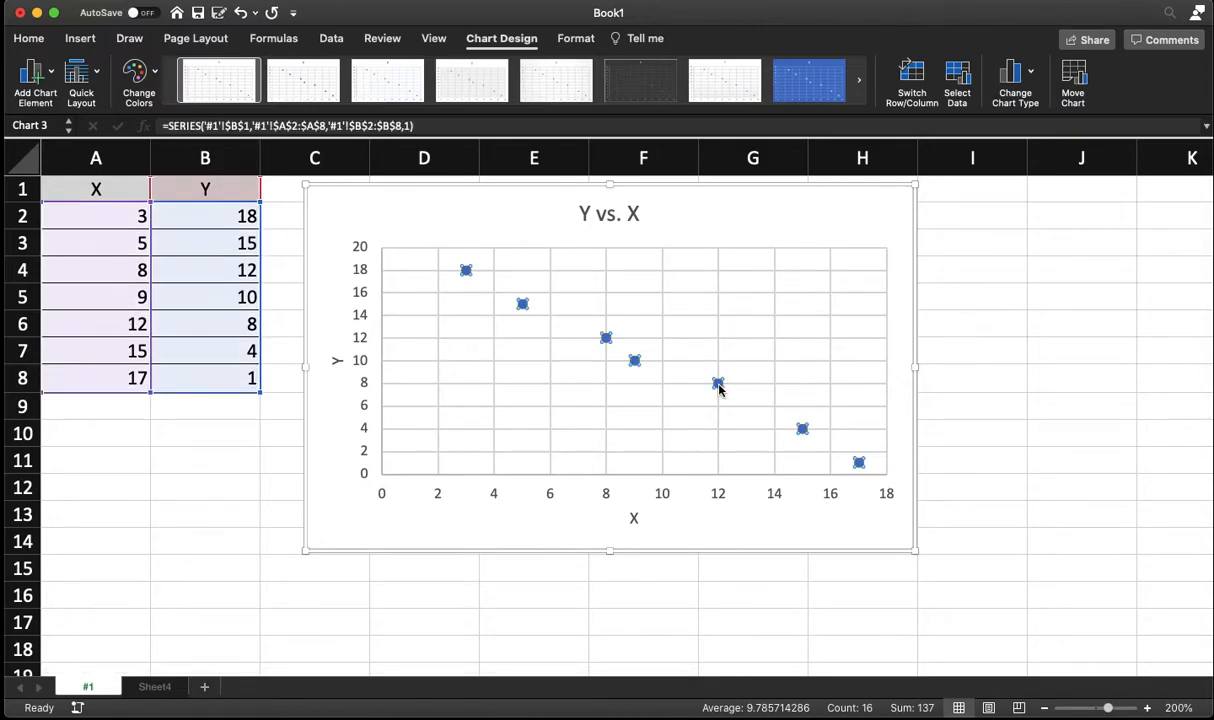
{"action": "right_click", "coordinate": [719, 389]}
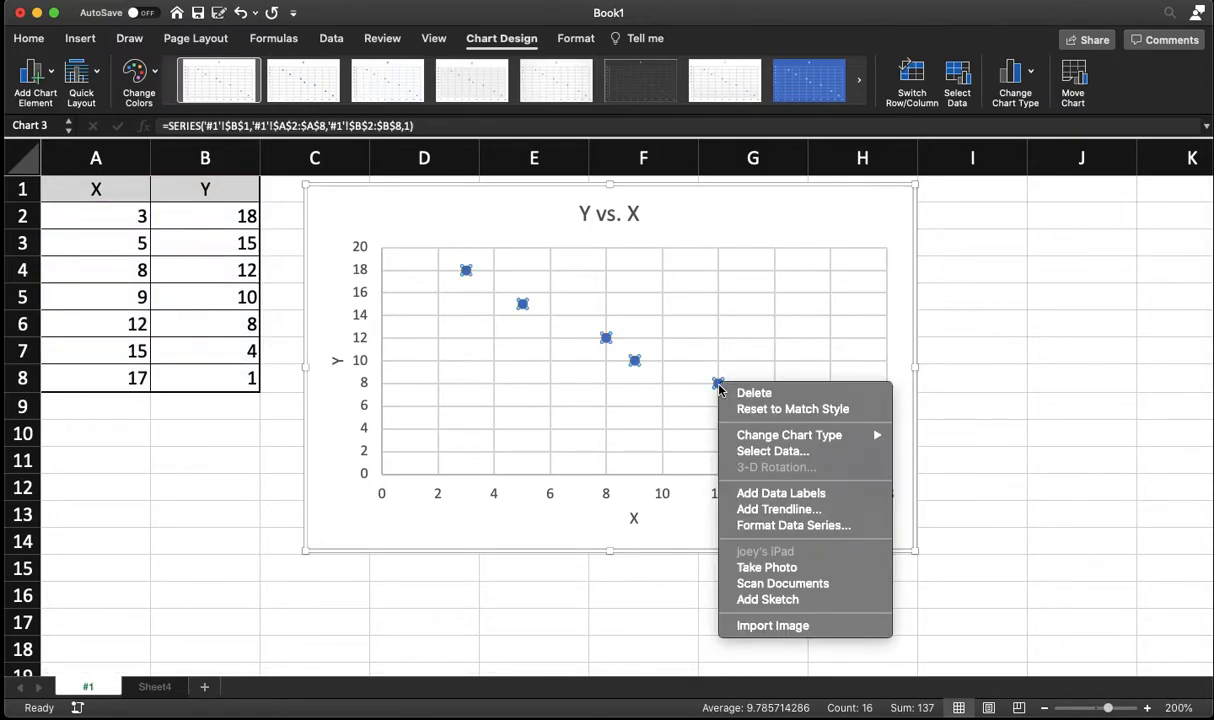
{"action": "left_click", "coordinate": [778, 509]}
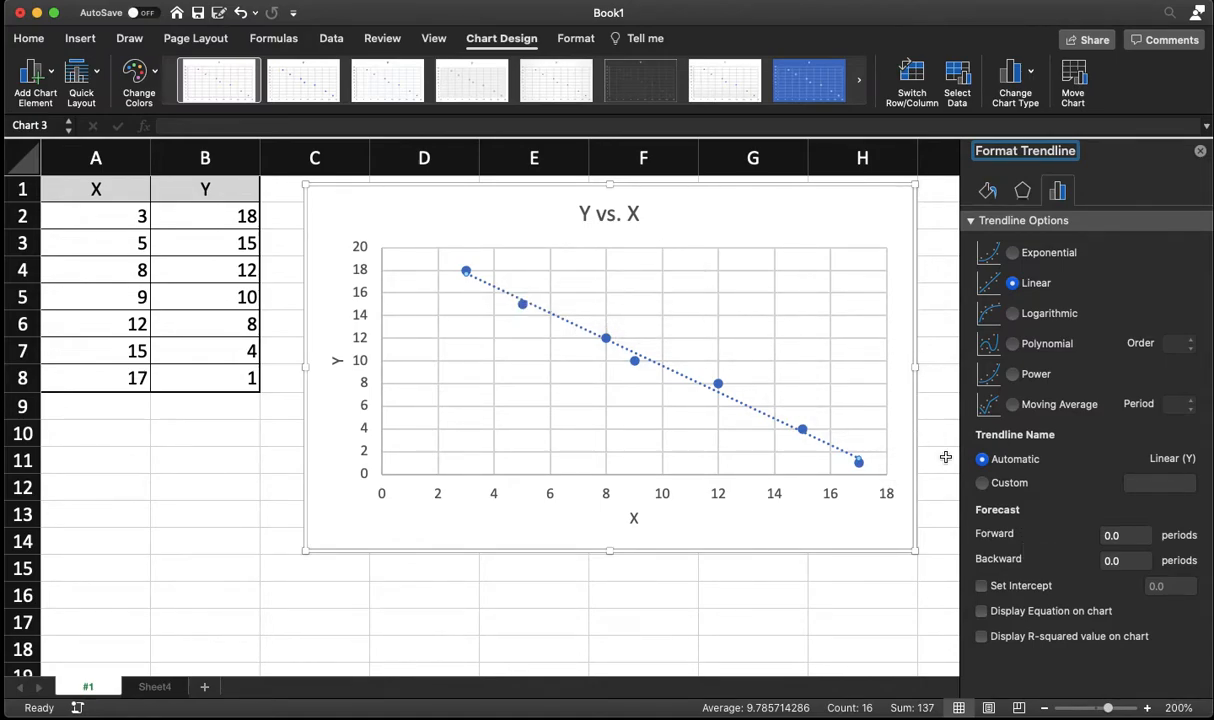
Step: Display the trendline equation on the chart and move its label above the plot area, beside the chart title
{"action": "left_click", "coordinate": [981, 611]}
{"action": "left_click_drag", "start_coordinate": [750, 455], "coordinate": [766, 207]}
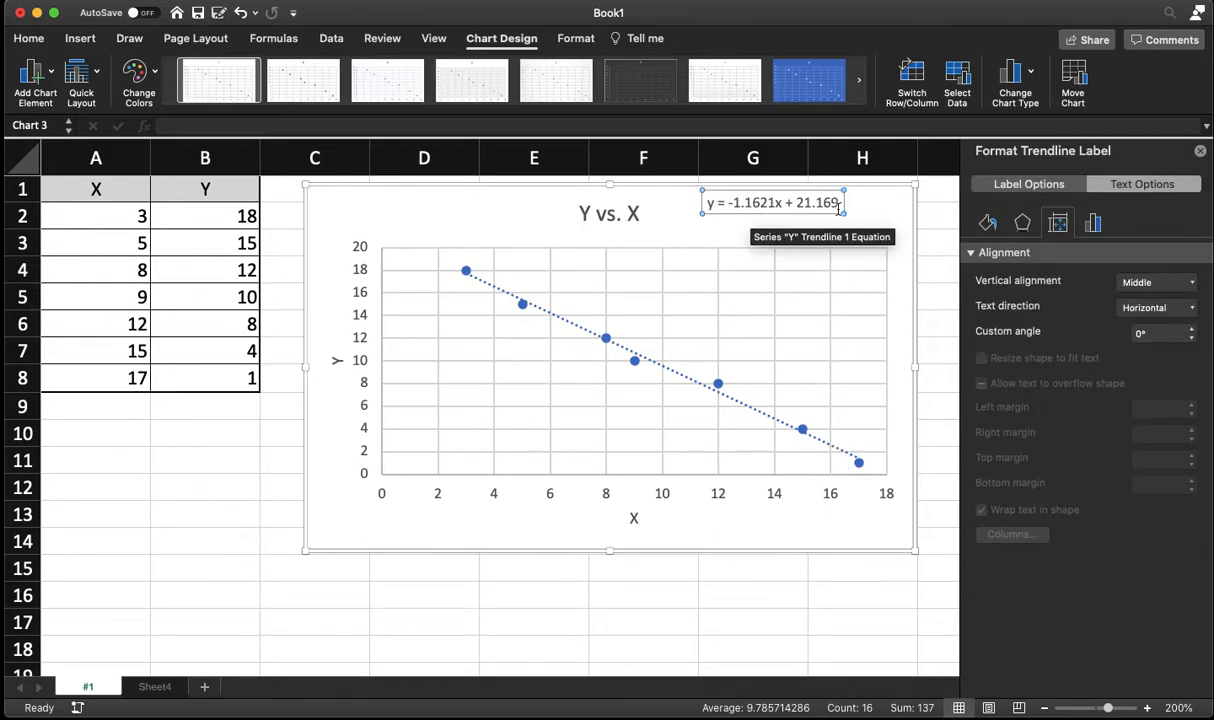
{"action": "scroll", "coordinate": [831, 209], "scroll_direction": "down", "scroll_amount": 1}
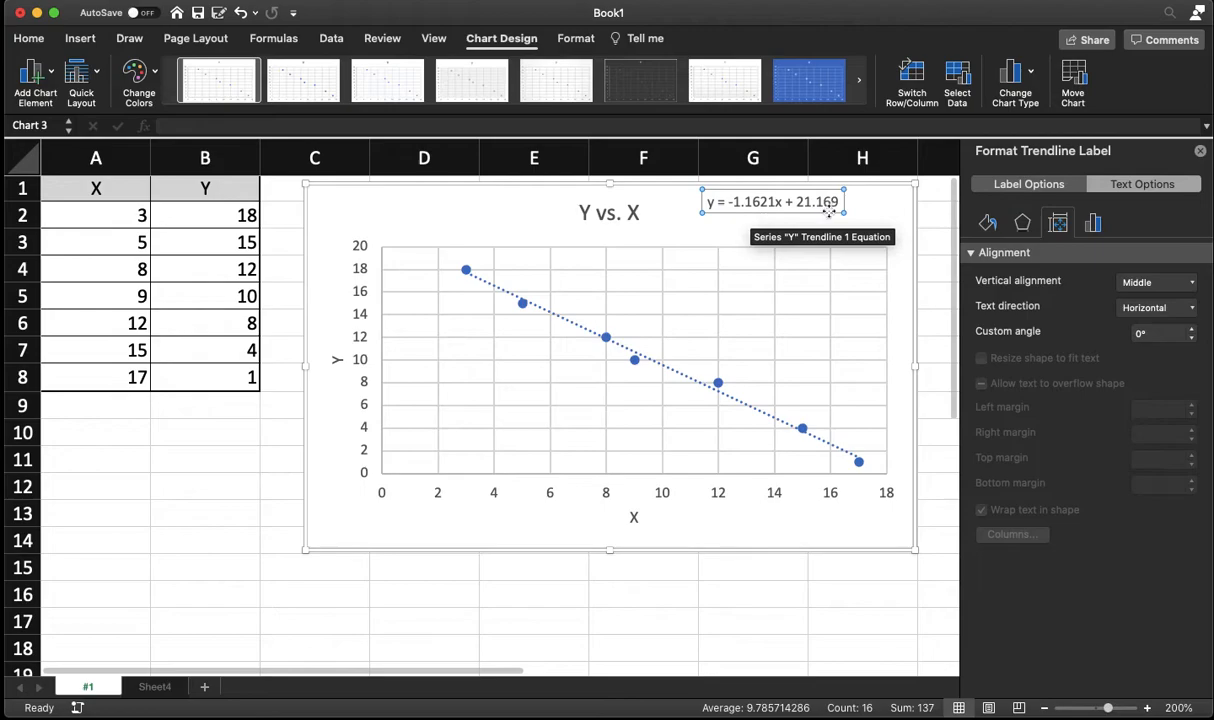
Step: Display the trendline's R-squared value on the chart and shift the combined label slightly toward the chart title
{"action": "left_click", "coordinate": [716, 396]}
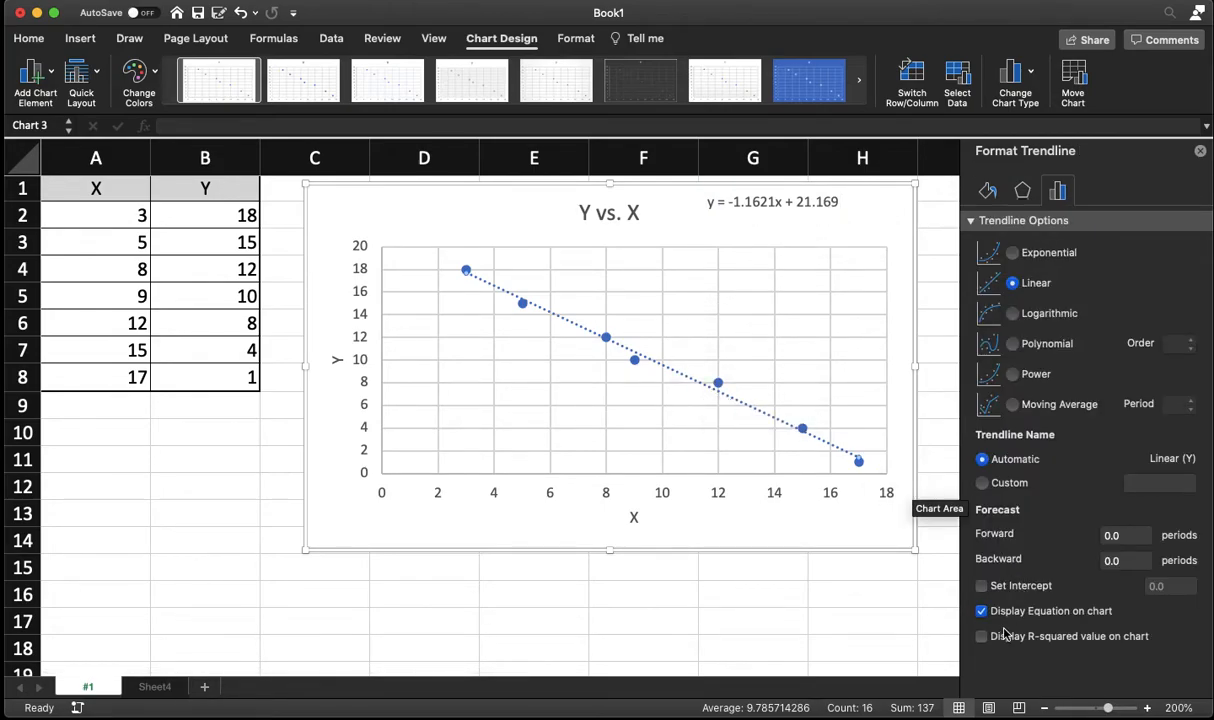
{"action": "left_click", "coordinate": [984, 638]}
{"action": "left_click_drag", "start_coordinate": [776, 220], "coordinate": [748, 222]}
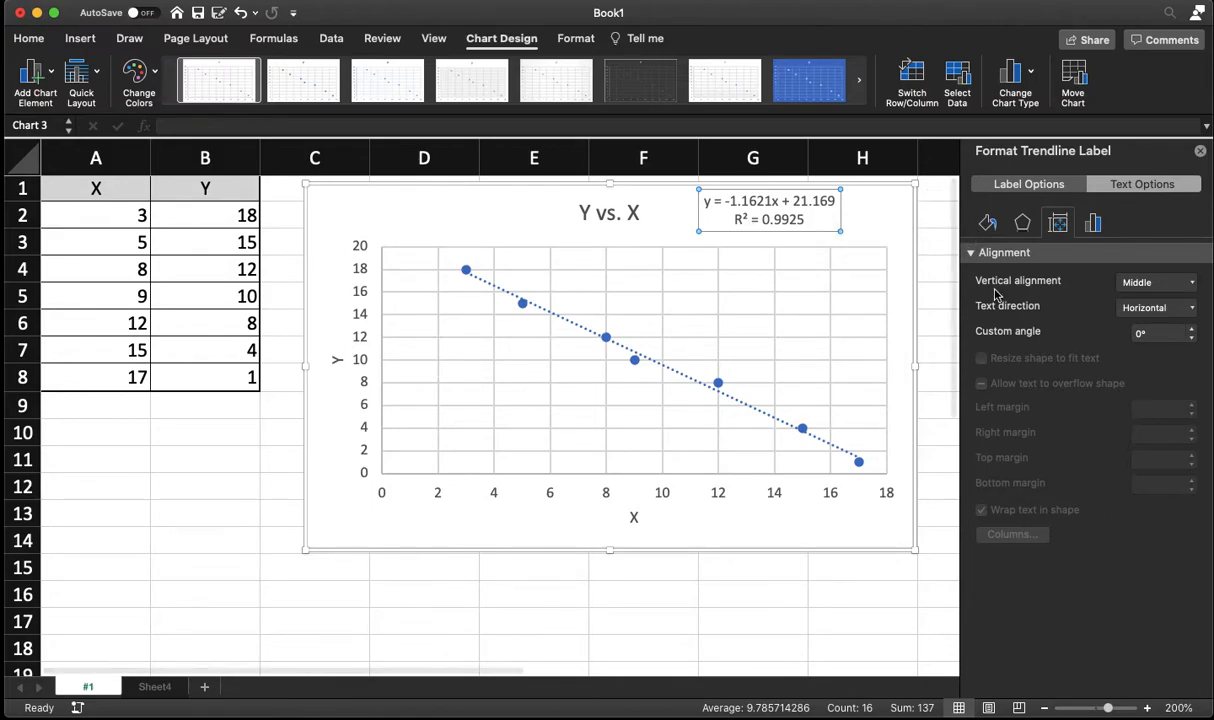
Step: Switch to Sheet4 and enter "X" in cell A2
{"action": "left_click", "coordinate": [158, 687]}
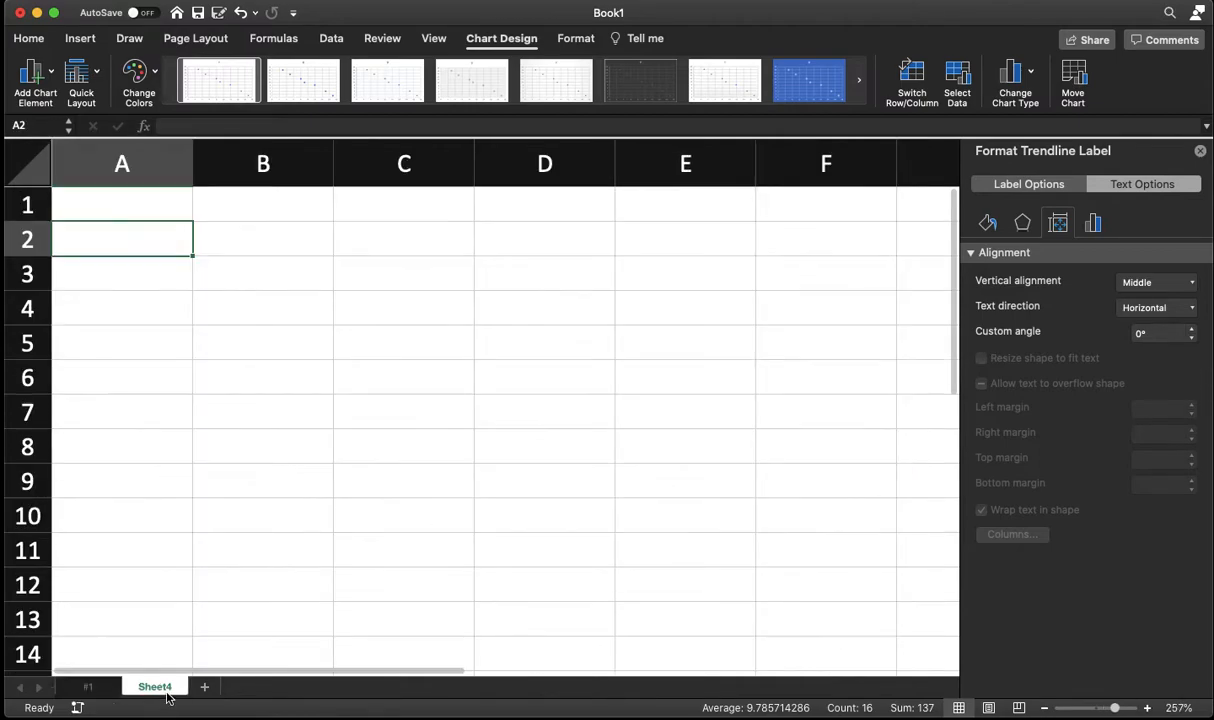
{"action": "left_click", "coordinate": [100, 252]}
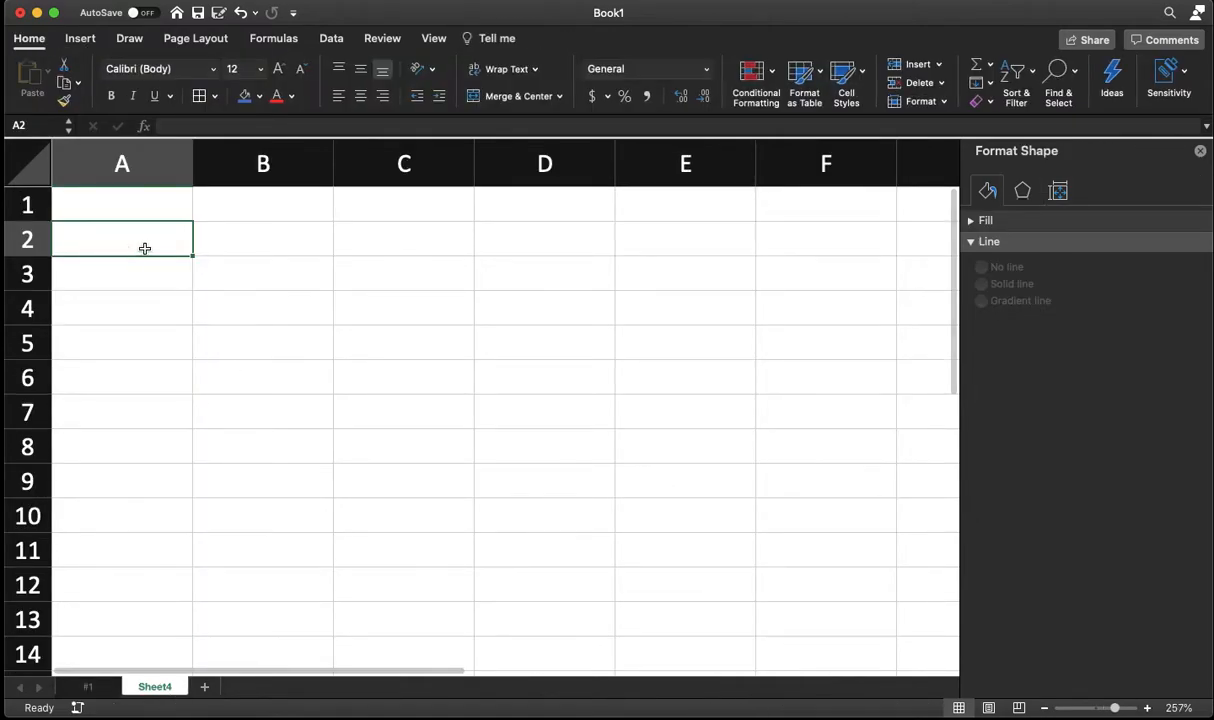
{"action": "left_click", "coordinate": [154, 282]}
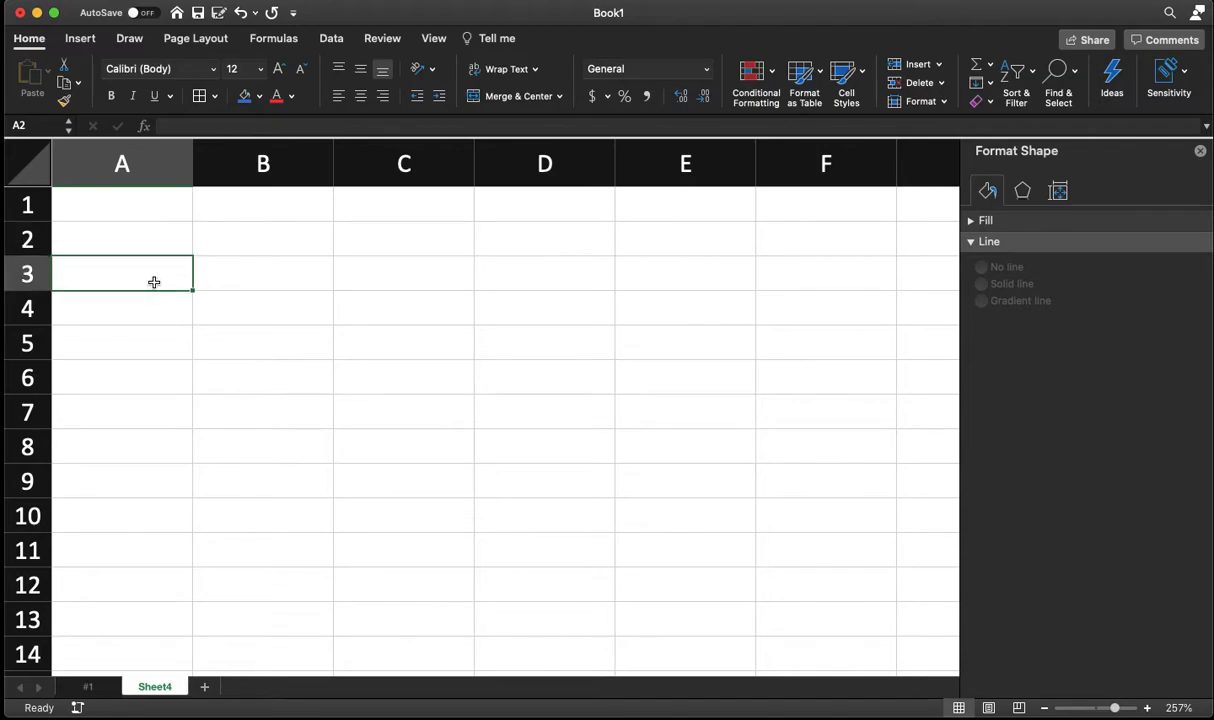
{"action": "left_click", "coordinate": [150, 232]}
{"action": "type", "text": "CX"}
{"action": "key", "text": "BackSpace"}
{"action": "key", "text": "BackSpace"}
{"action": "type", "text": "X"}
{"action": "left_click", "coordinate": [258, 230]}
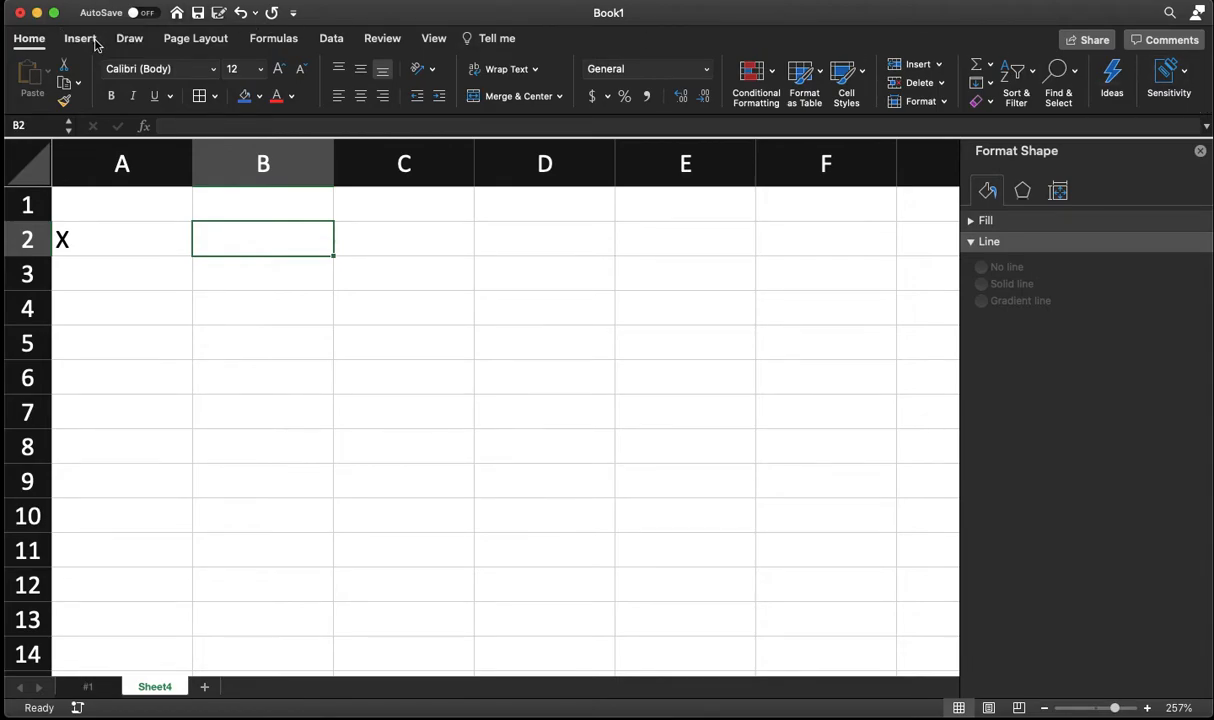
Step: Insert an equation object reading y = 2x² + 1 and place it over cell B2
{"action": "left_click", "coordinate": [83, 38]}
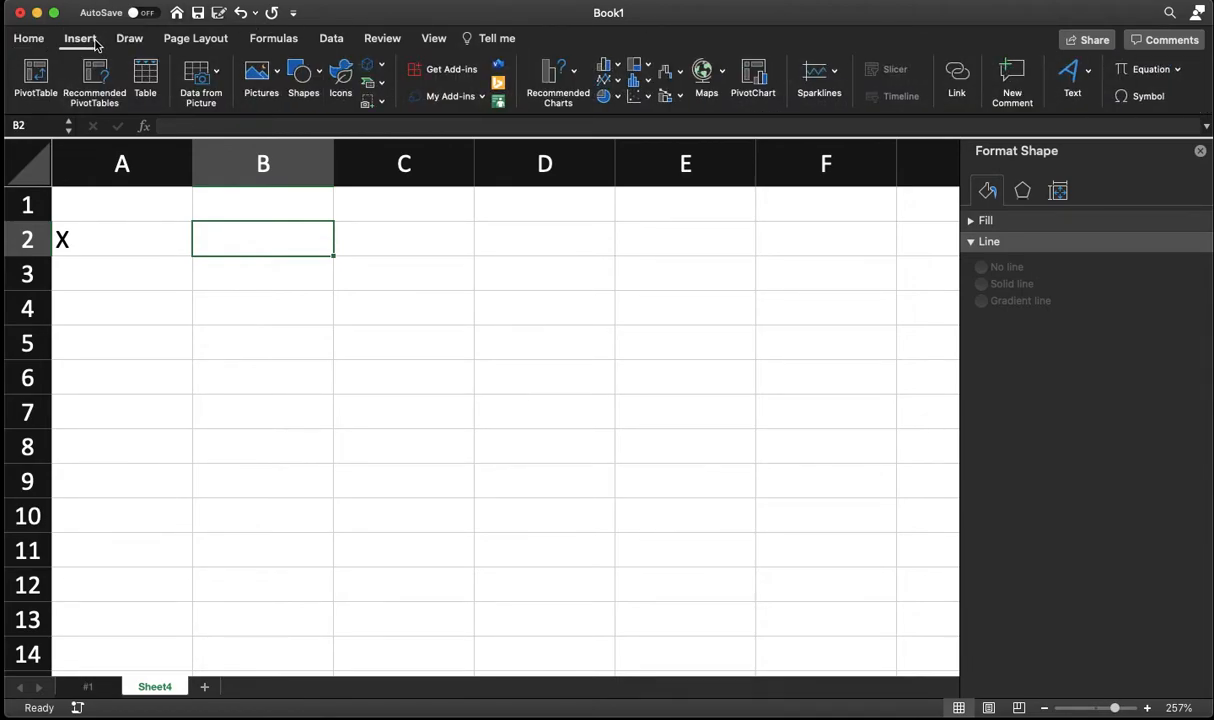
{"action": "left_click", "coordinate": [1145, 70]}
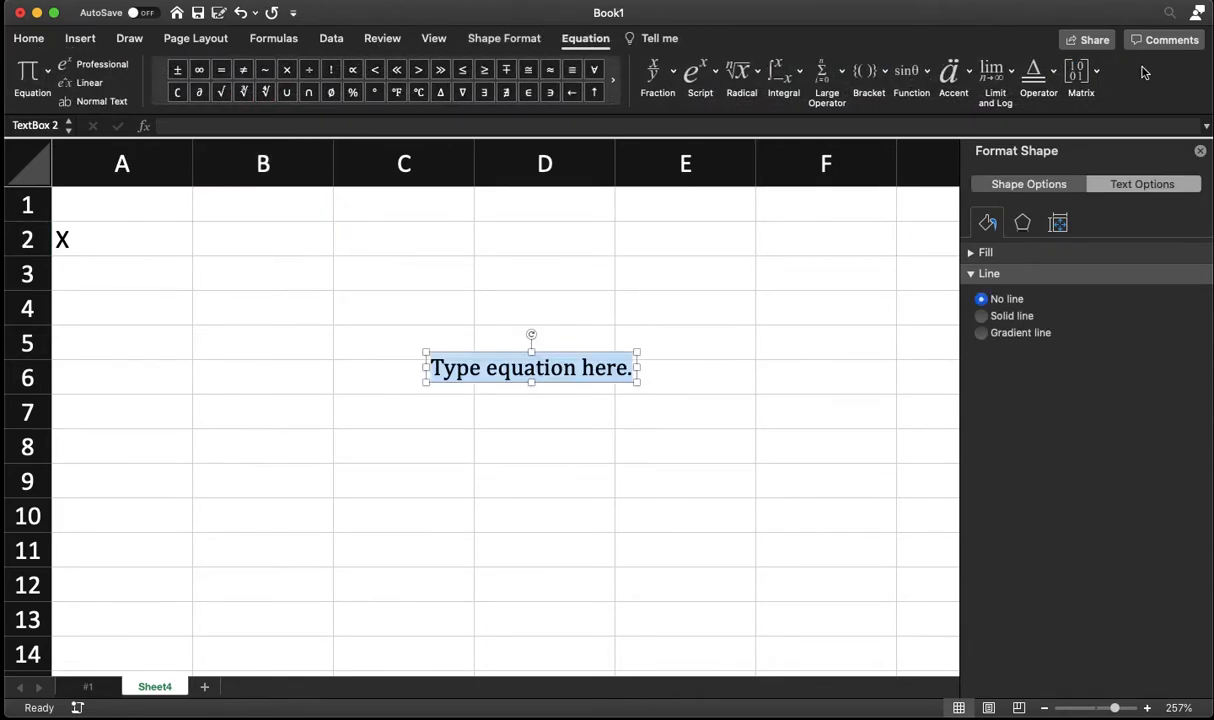
{"action": "type", "text": "y="}
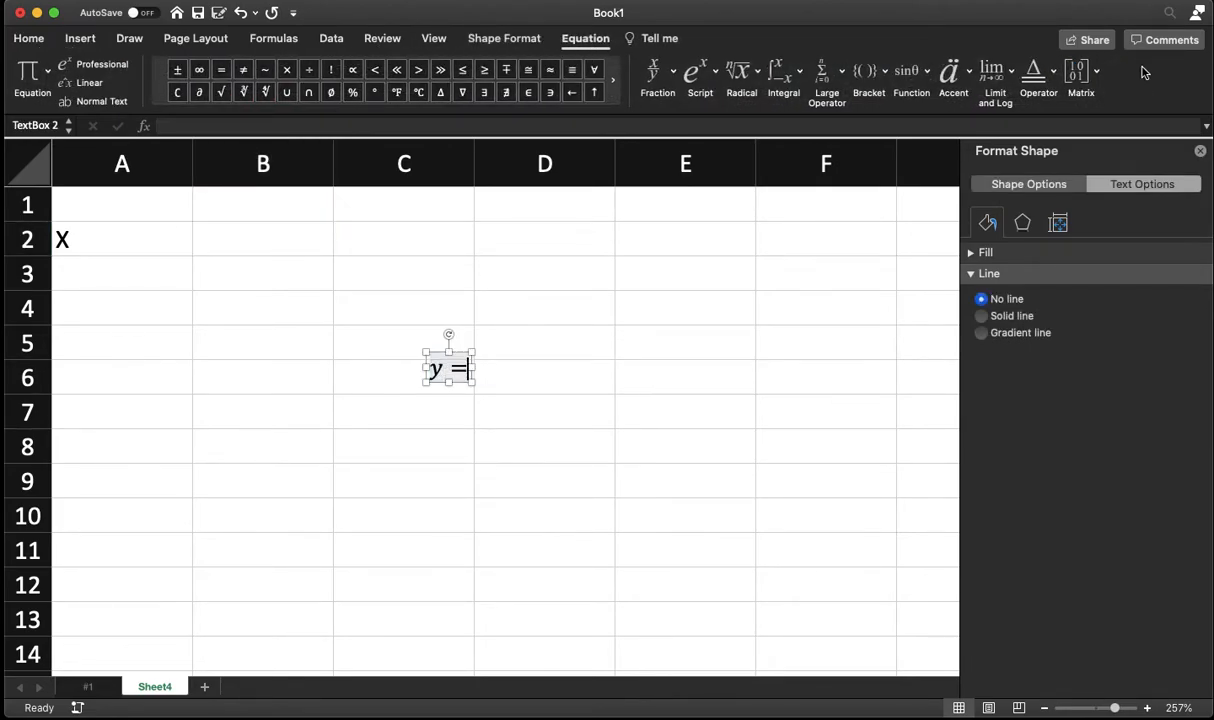
{"action": "type", "text": "2x"}
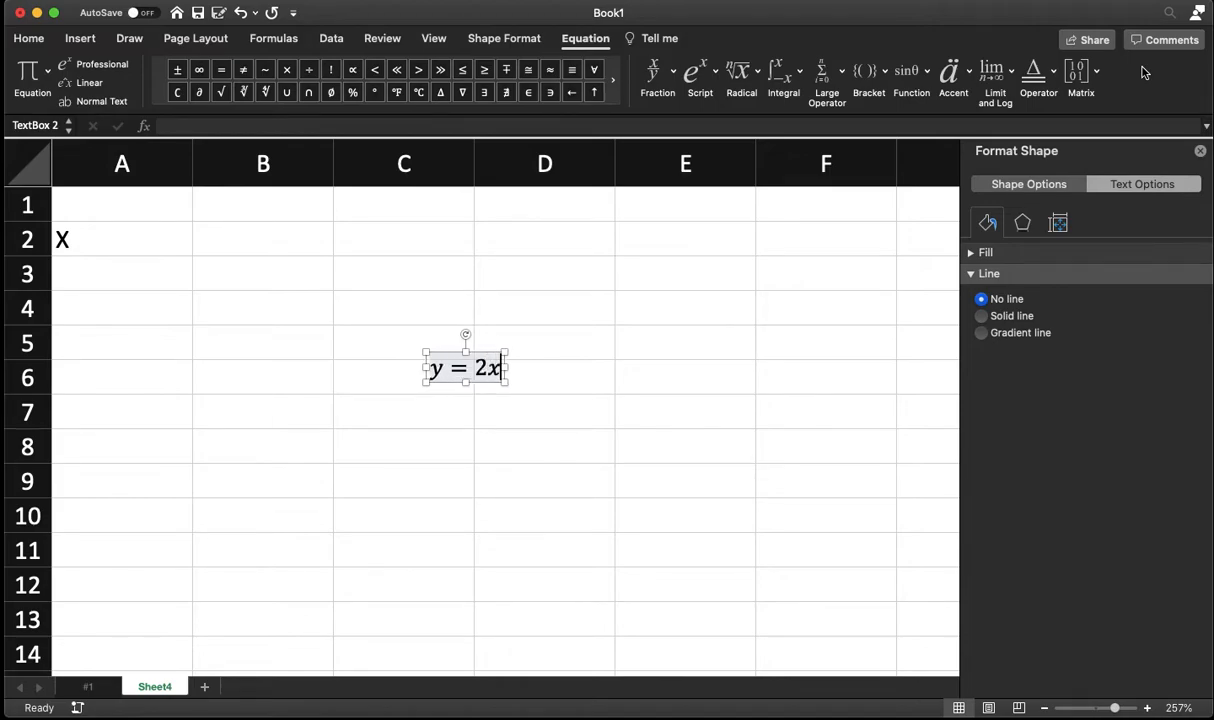
{"action": "type", "text": "^2+1"}
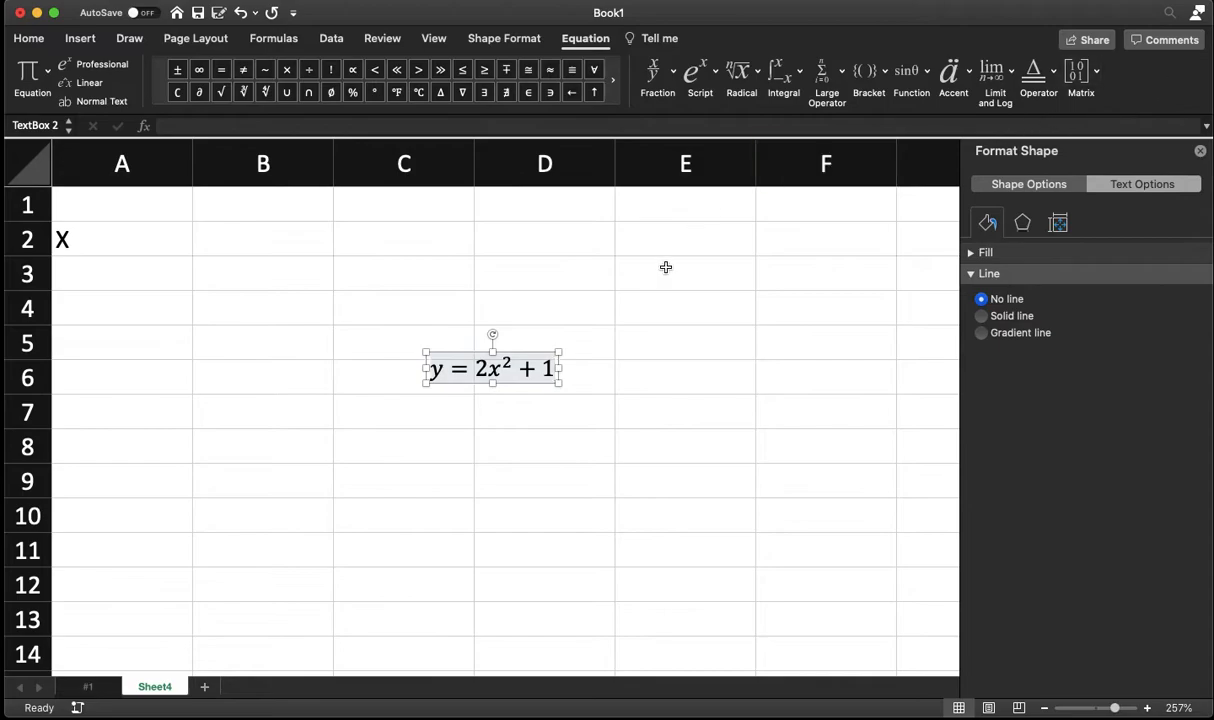
{"action": "left_click_drag", "start_coordinate": [475, 354], "coordinate": [249, 222]}
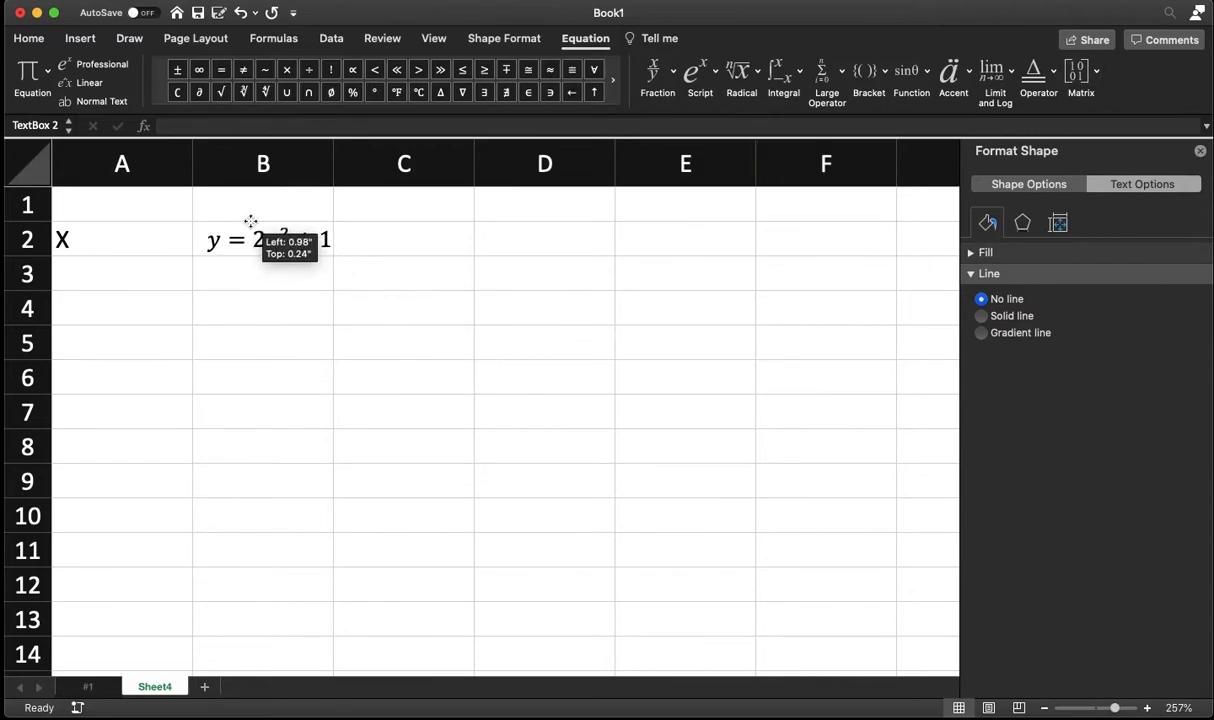
{"action": "left_click", "coordinate": [264, 440]}
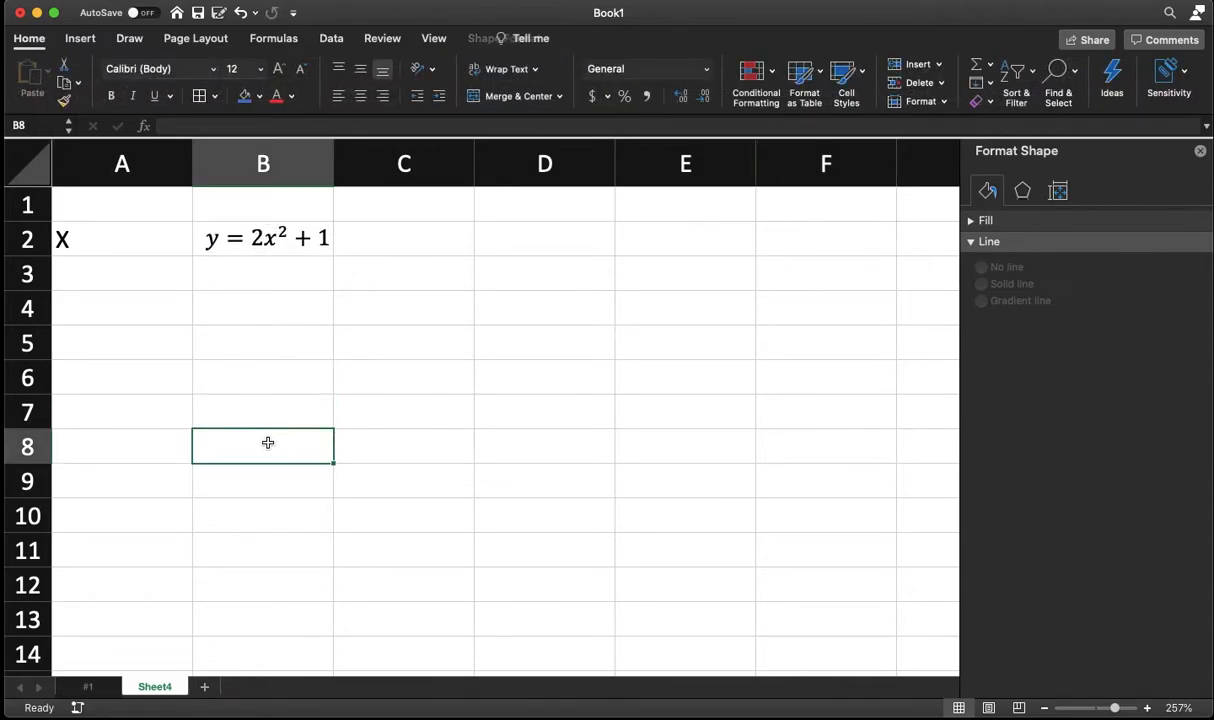
Step: Enter the values -5, -4 and -3 in cells A3 to A5 beneath the X header
{"action": "left_click", "coordinate": [157, 277]}
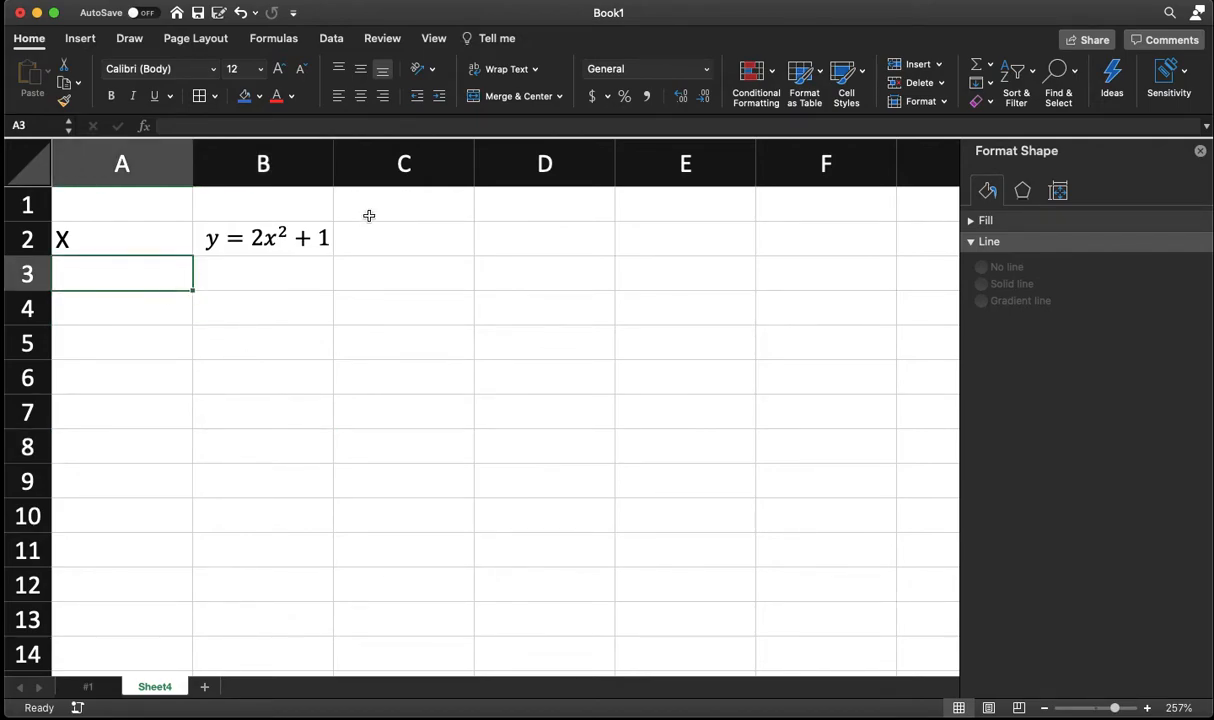
{"action": "type", "text": "-5"}
{"action": "key", "text": "Return"}
{"action": "type", "text": "-4"}
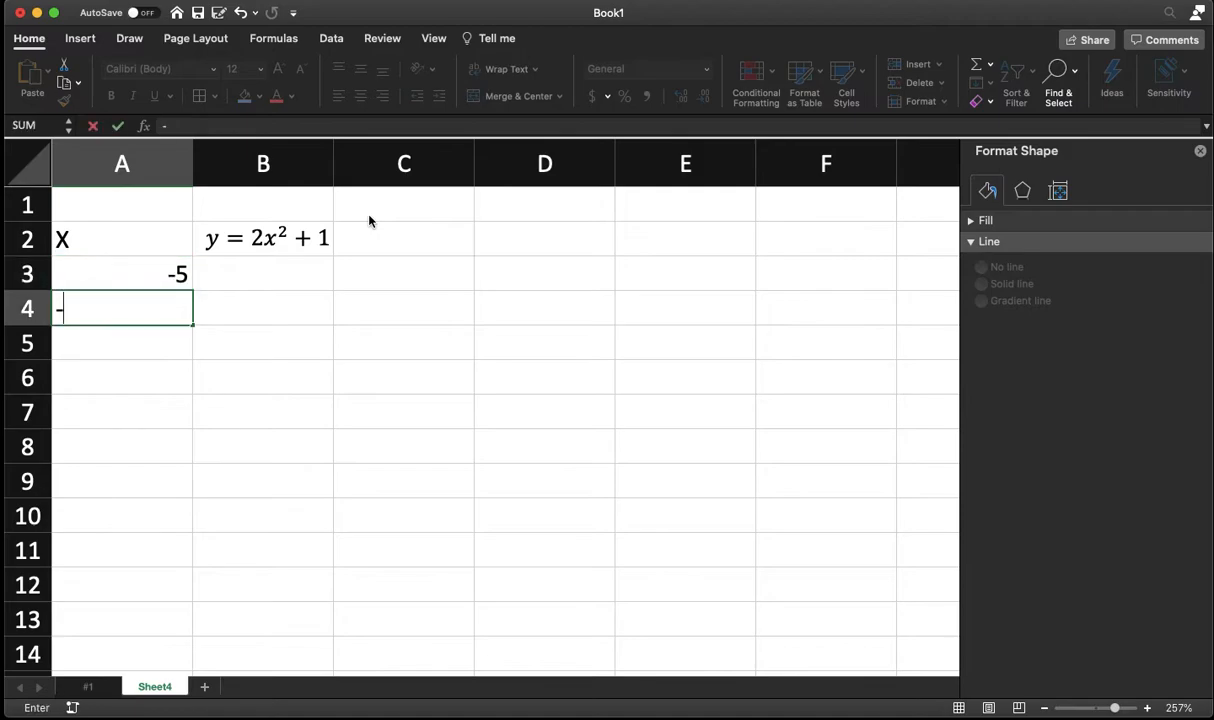
{"action": "key", "text": "Return"}
{"action": "type", "text": "-3"}
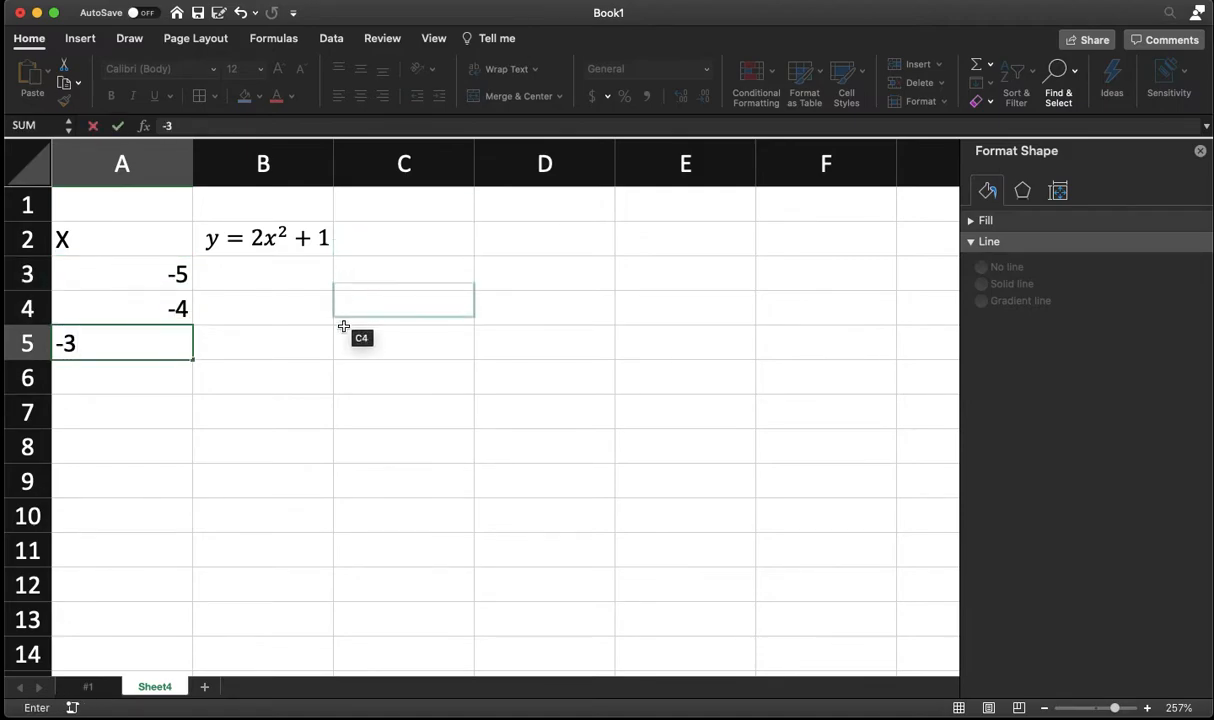
{"action": "left_click", "coordinate": [360, 383]}
Step: Extend the X series from A3:A5 down to 5 in cell A13
{"action": "left_click_drag", "start_coordinate": [100, 279], "coordinate": [127, 344]}
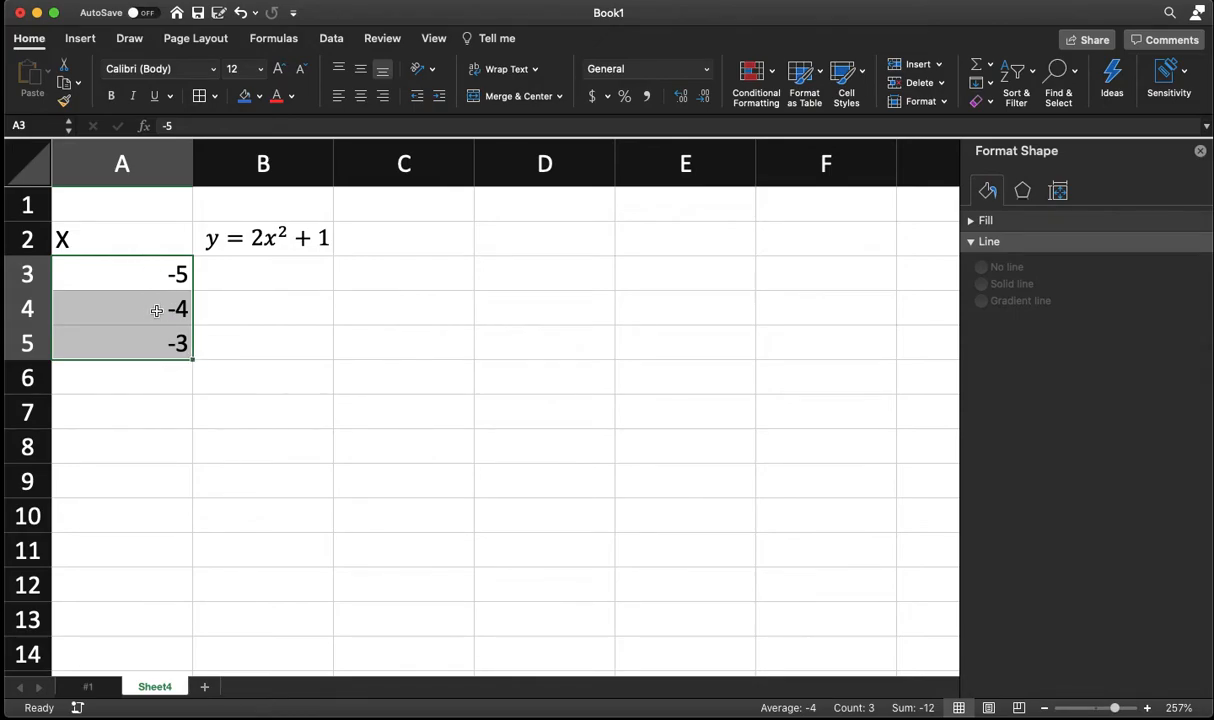
{"action": "left_click_drag", "start_coordinate": [192, 358], "coordinate": [176, 647]}
{"action": "left_click", "coordinate": [715, 455]}
Step: Apply All Borders and a Thick Box Border to the table range A2:B13
{"action": "left_click_drag", "start_coordinate": [146, 233], "coordinate": [266, 604]}
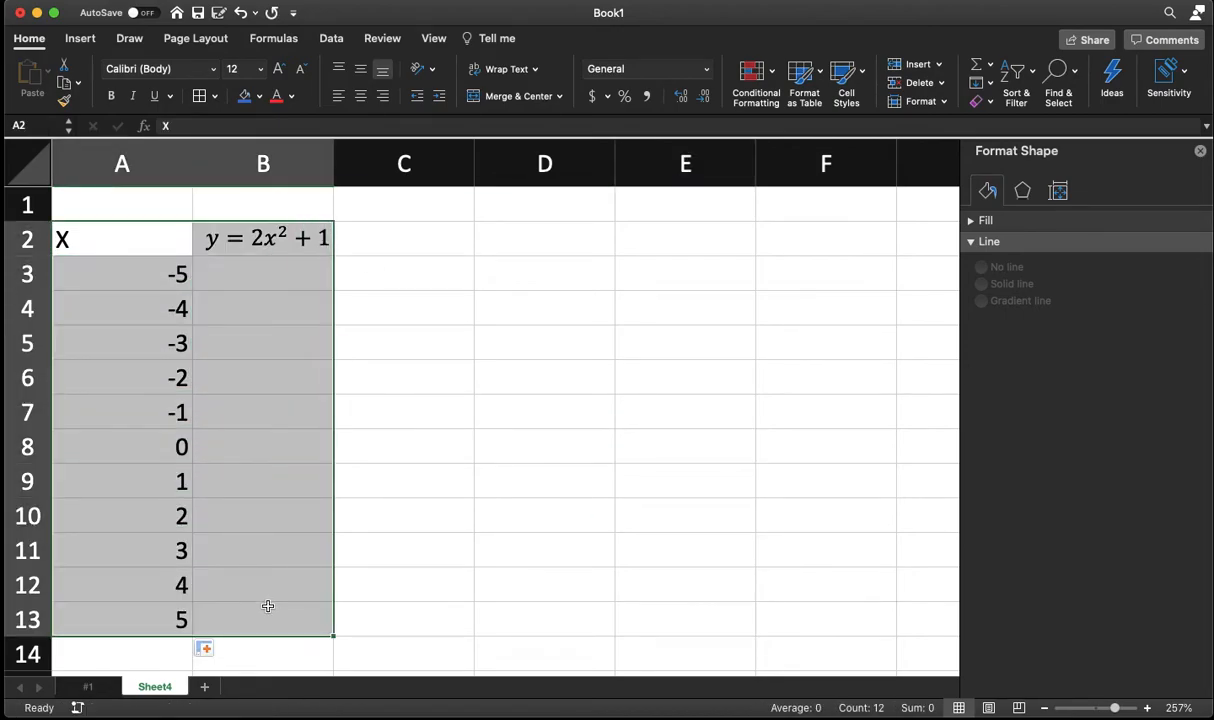
{"action": "left_click", "coordinate": [213, 96]}
{"action": "left_click", "coordinate": [244, 251]}
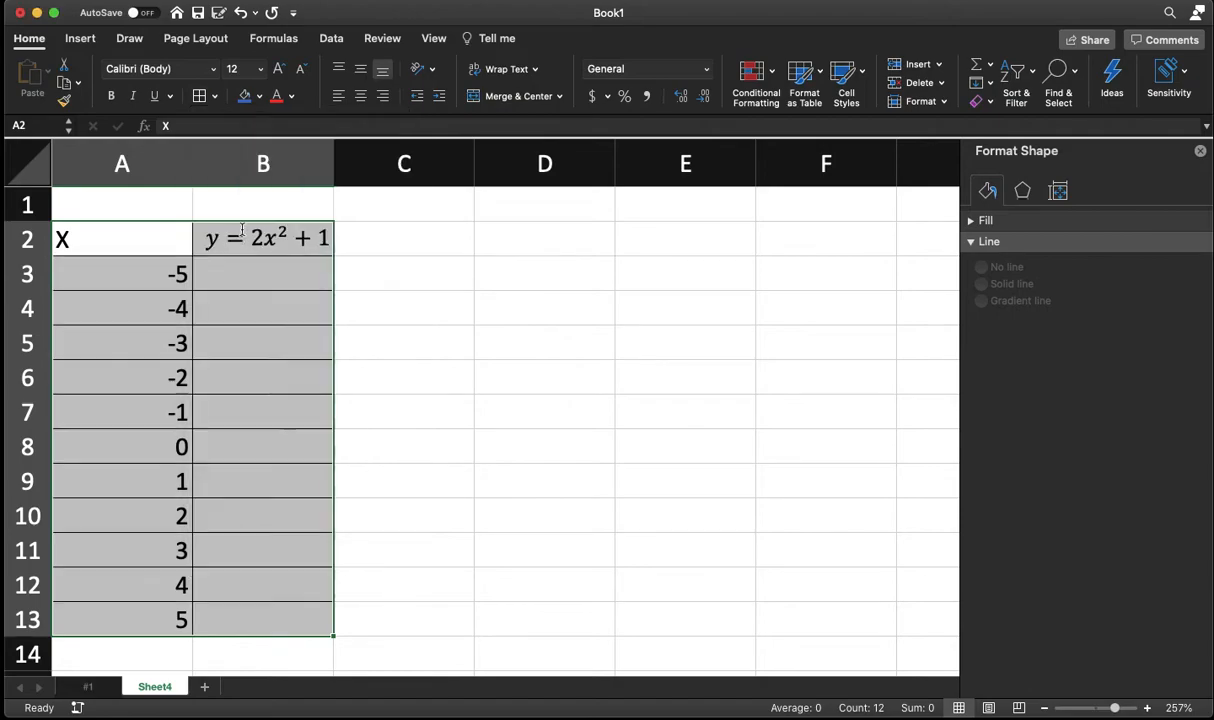
{"action": "left_click", "coordinate": [219, 100]}
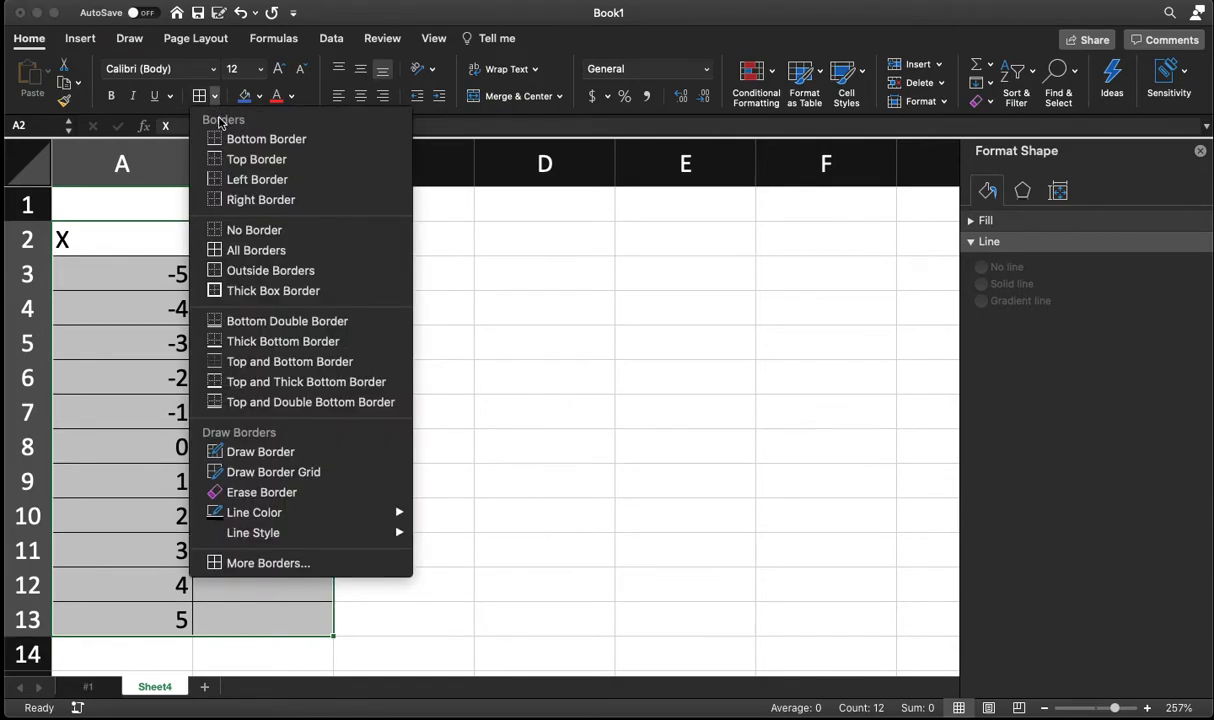
{"action": "left_click", "coordinate": [258, 284]}
{"action": "left_click", "coordinate": [605, 440]}
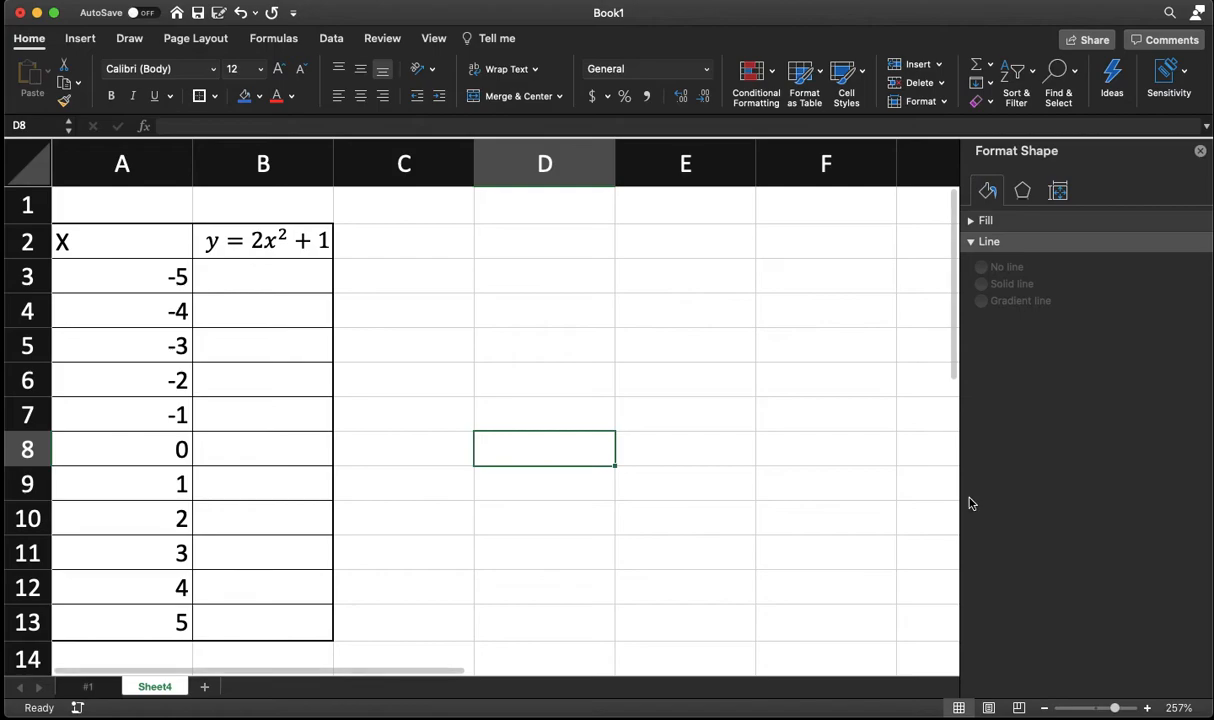
Step: Shade the header cells A2:B2 with a light grey fill
{"action": "left_click", "coordinate": [157, 244]}
{"action": "left_click_drag", "start_coordinate": [157, 244], "coordinate": [262, 243]}
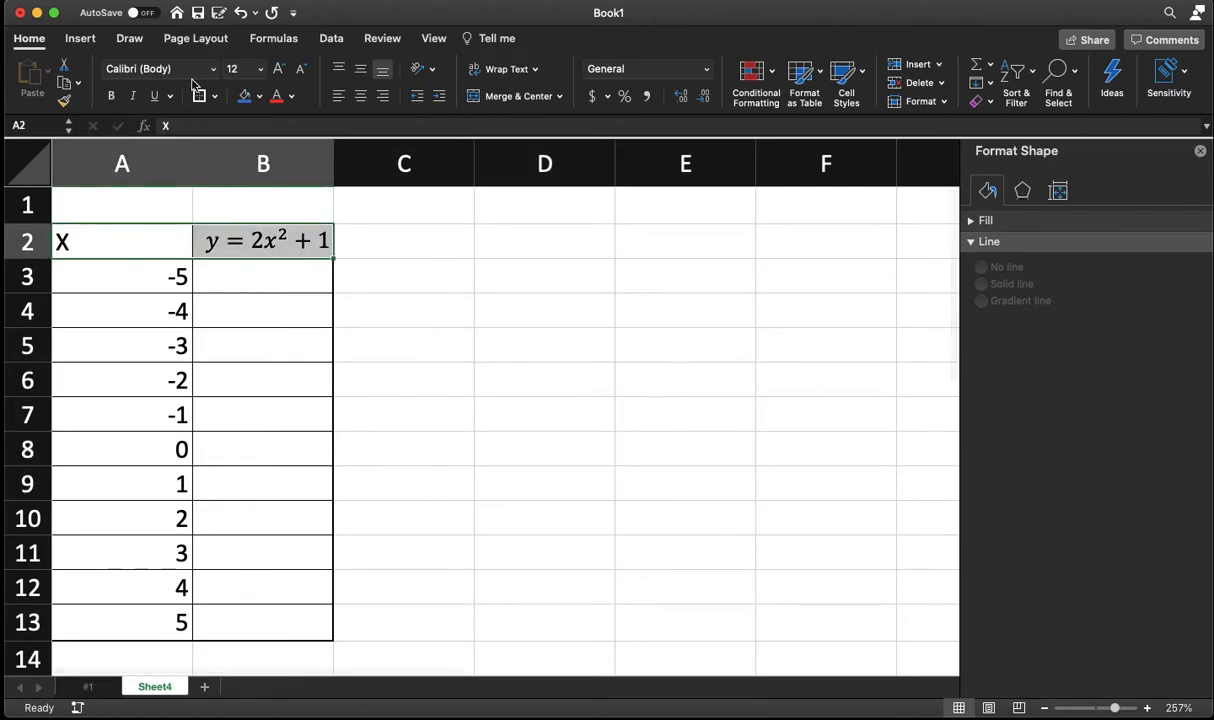
{"action": "left_click", "coordinate": [260, 97]}
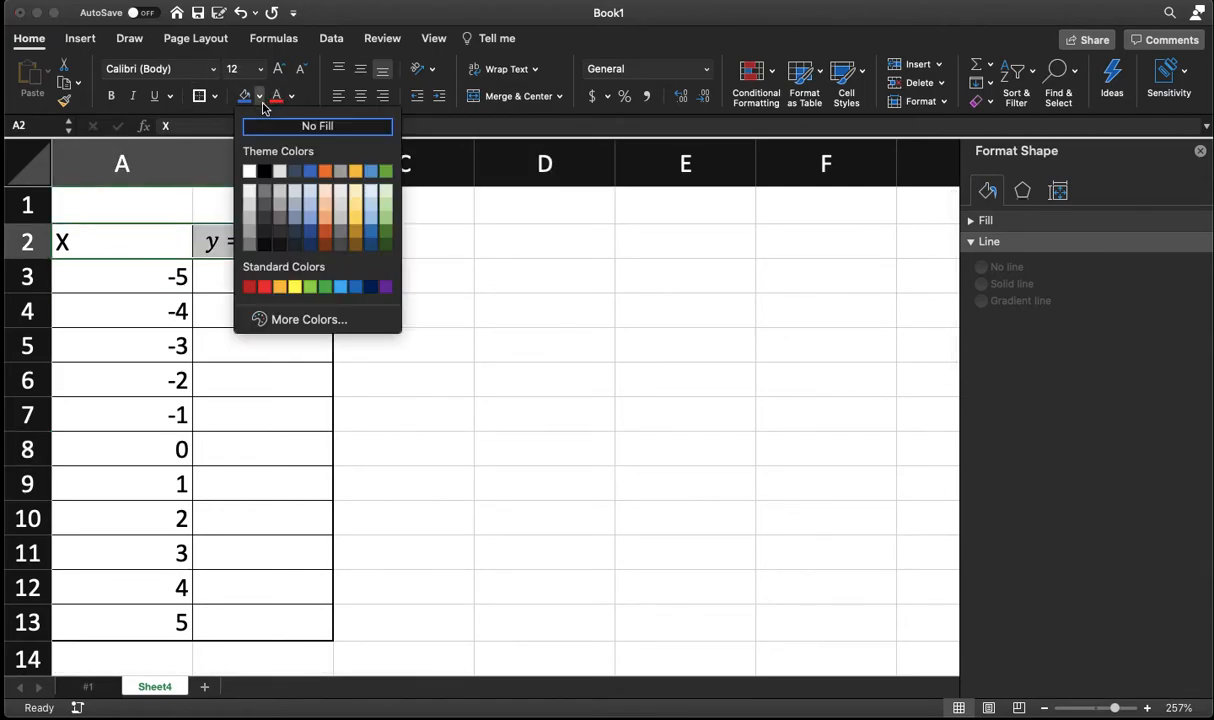
{"action": "left_click", "coordinate": [240, 192]}
{"action": "left_click", "coordinate": [592, 415]}
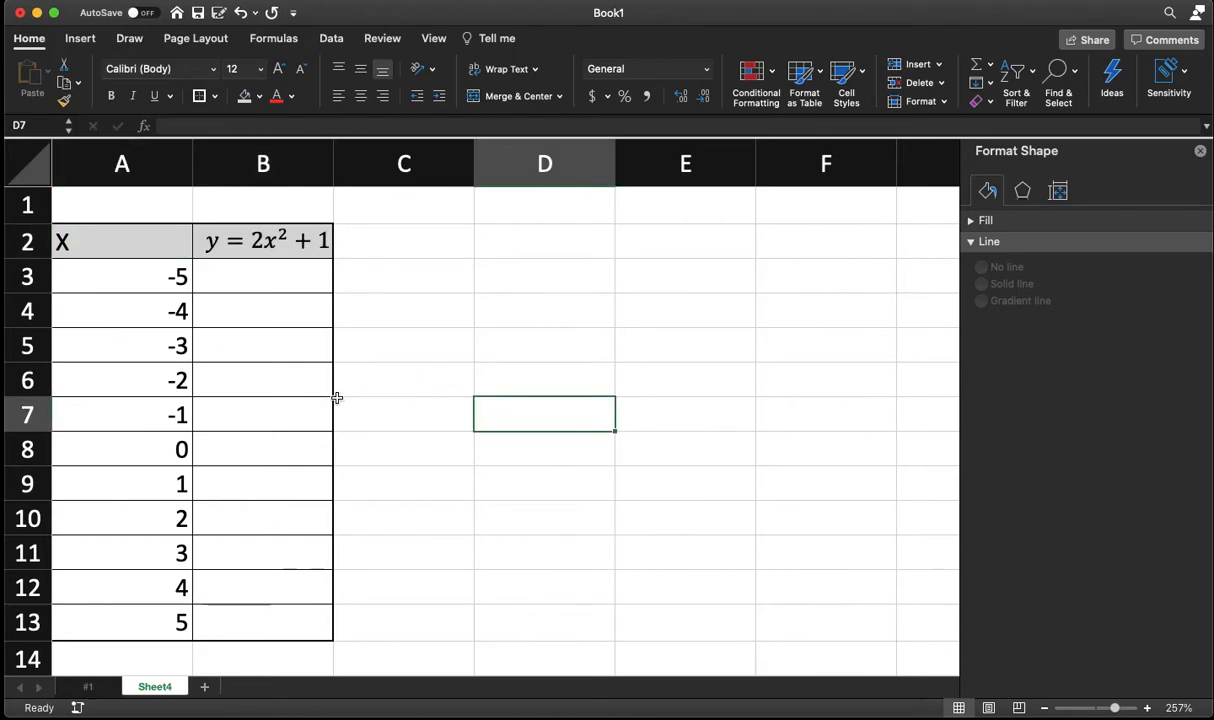
Step: Enter the formula =2*A3^2+1 in cell B3, referencing the X value in A3
{"action": "left_click", "coordinate": [244, 279]}
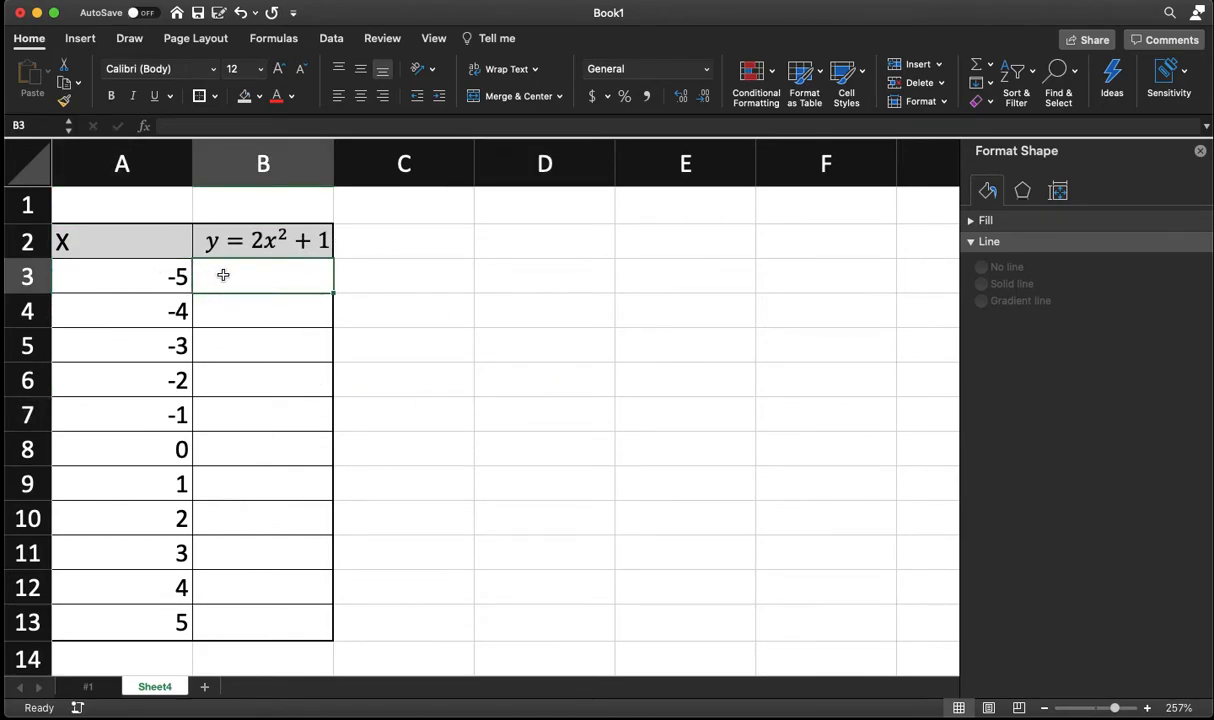
{"action": "type", "text": "=2"}
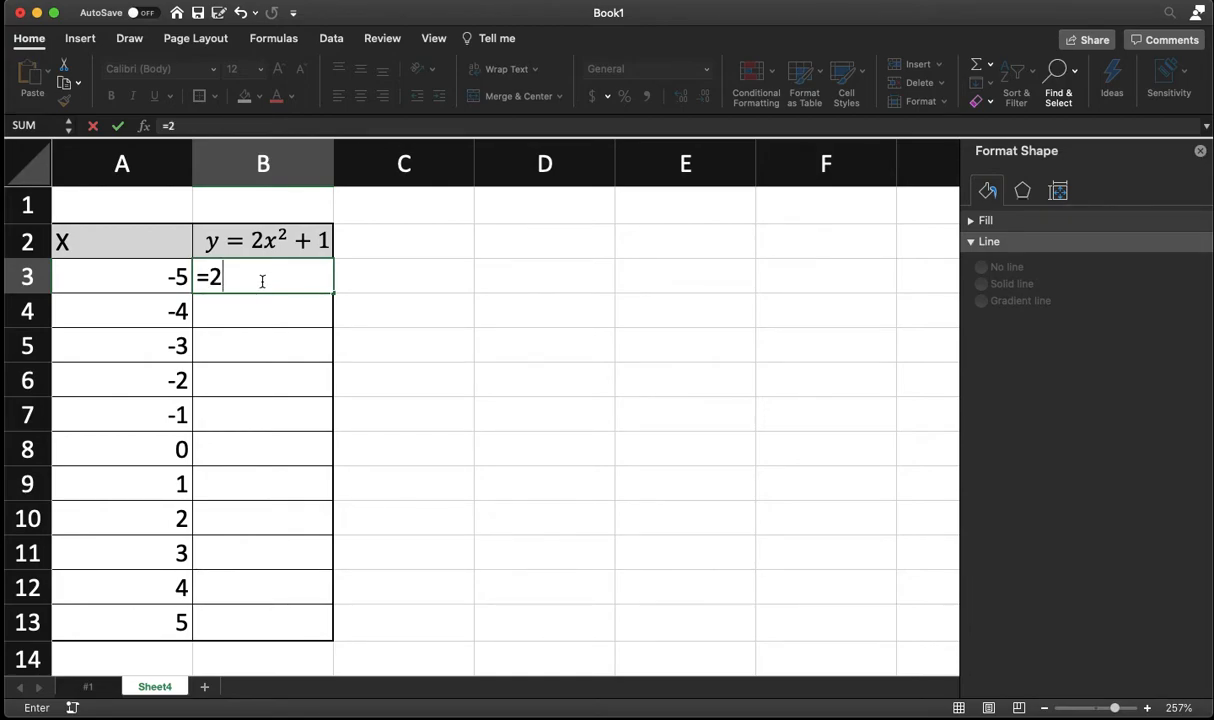
{"action": "type", "text": "*"}
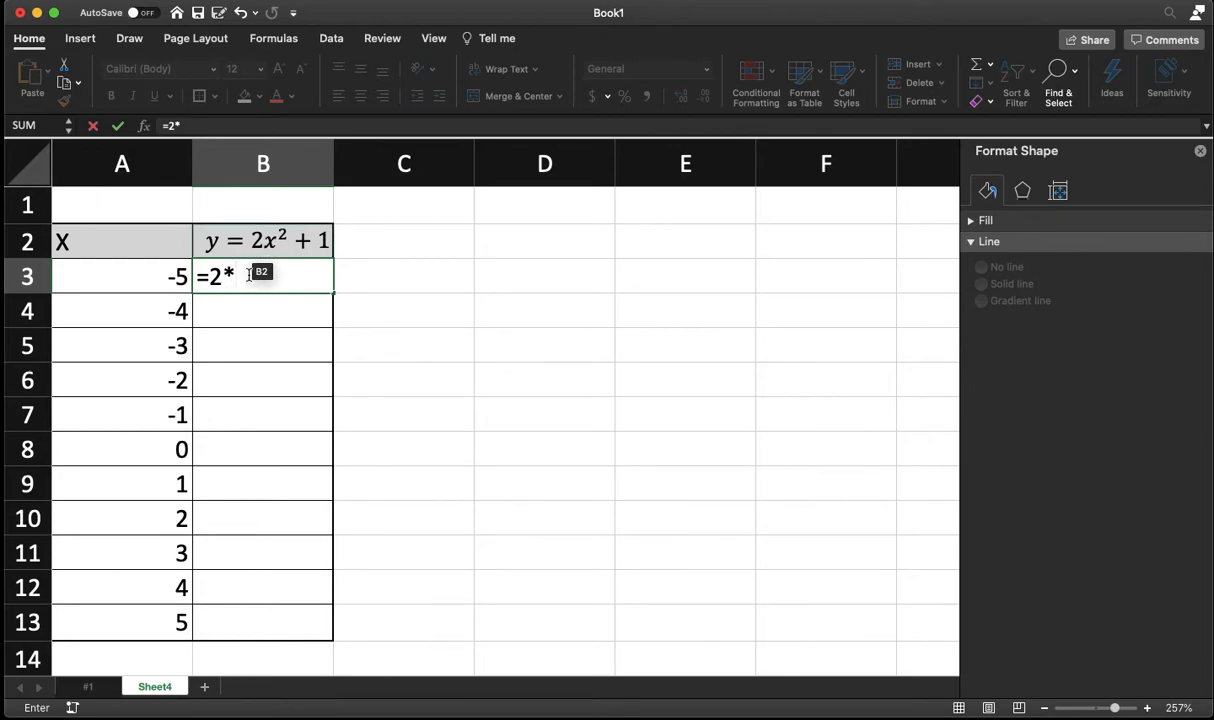
{"action": "left_click", "coordinate": [175, 280]}
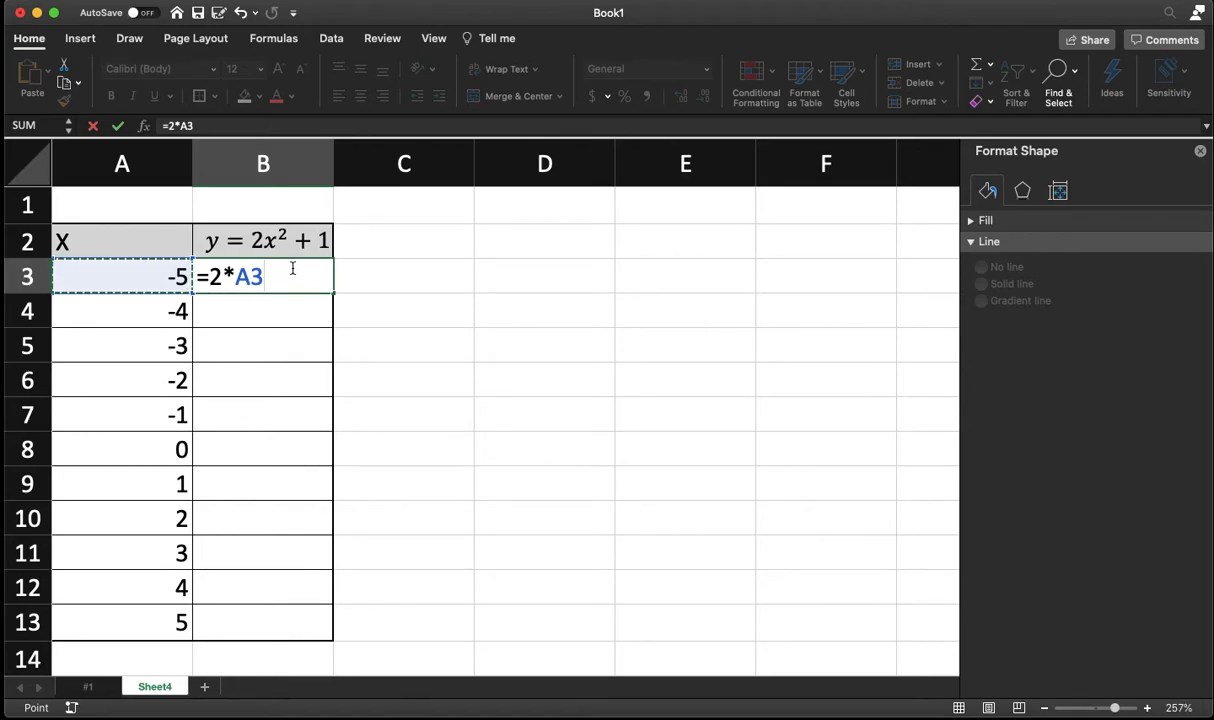
{"action": "type", "text": "^2"}
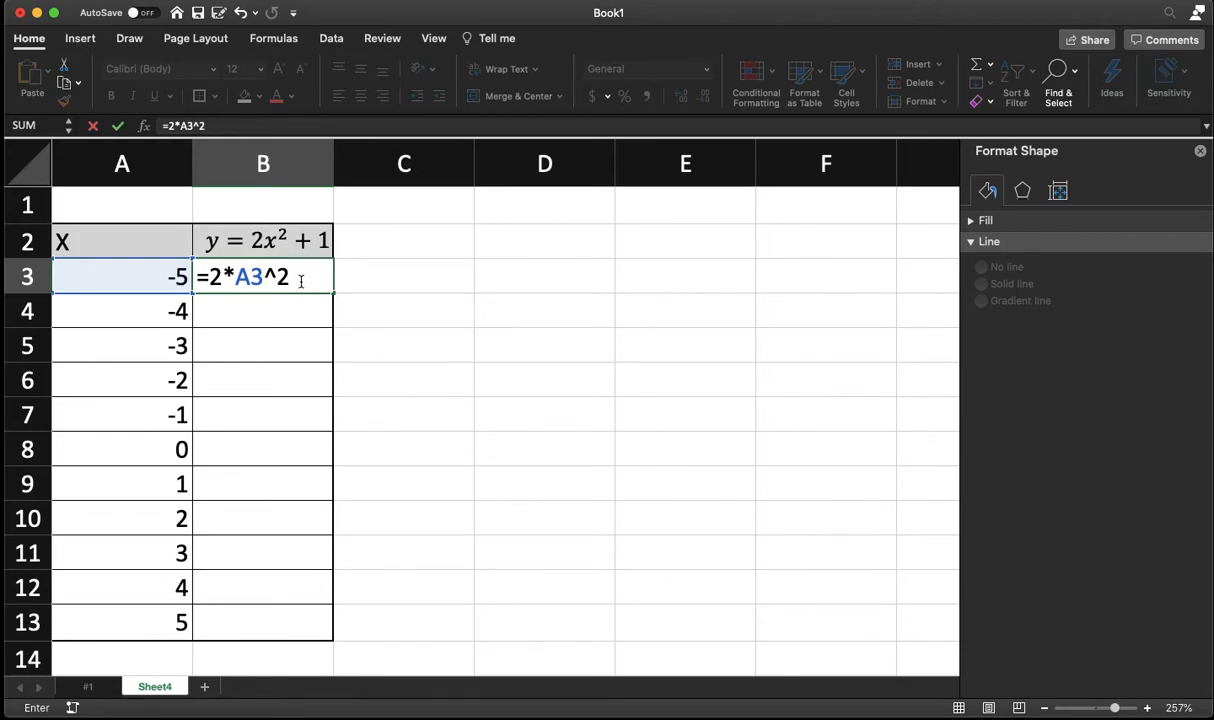
{"action": "type", "text": "+1"}
{"action": "key", "text": "Return"}
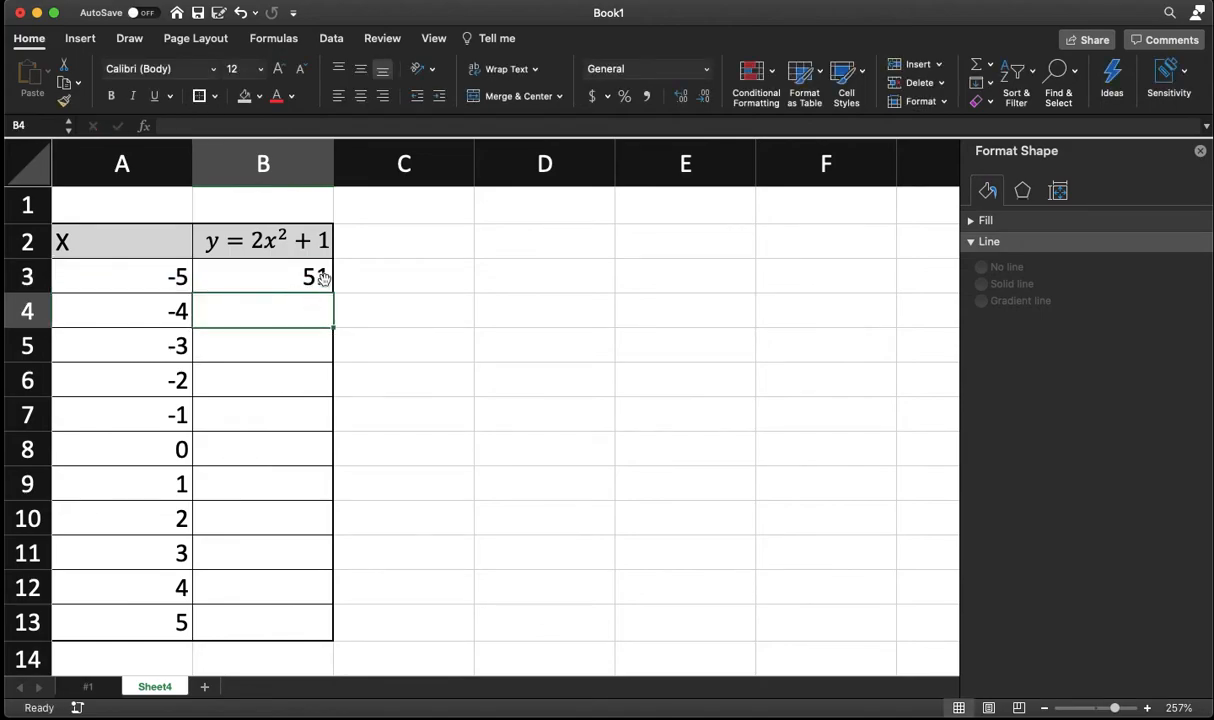
Step: Check the formula in B3 and fill it down through cell B13
{"action": "left_click", "coordinate": [308, 278]}
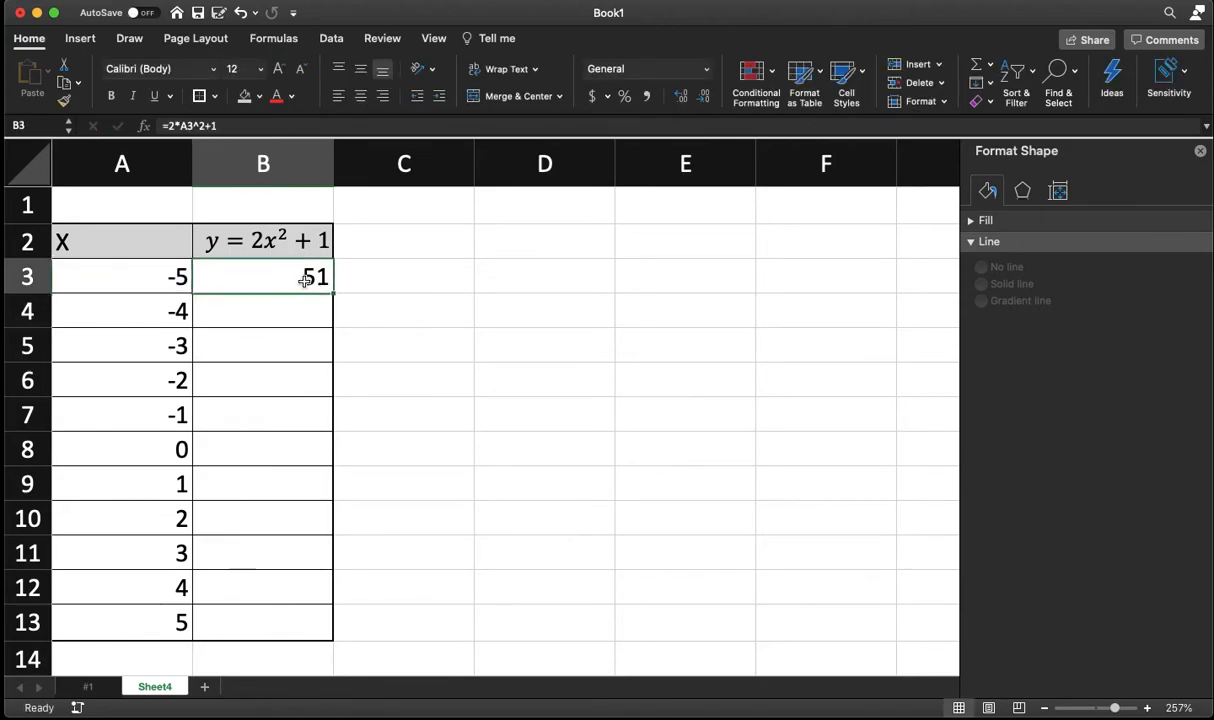
{"action": "double_click", "coordinate": [306, 277]}
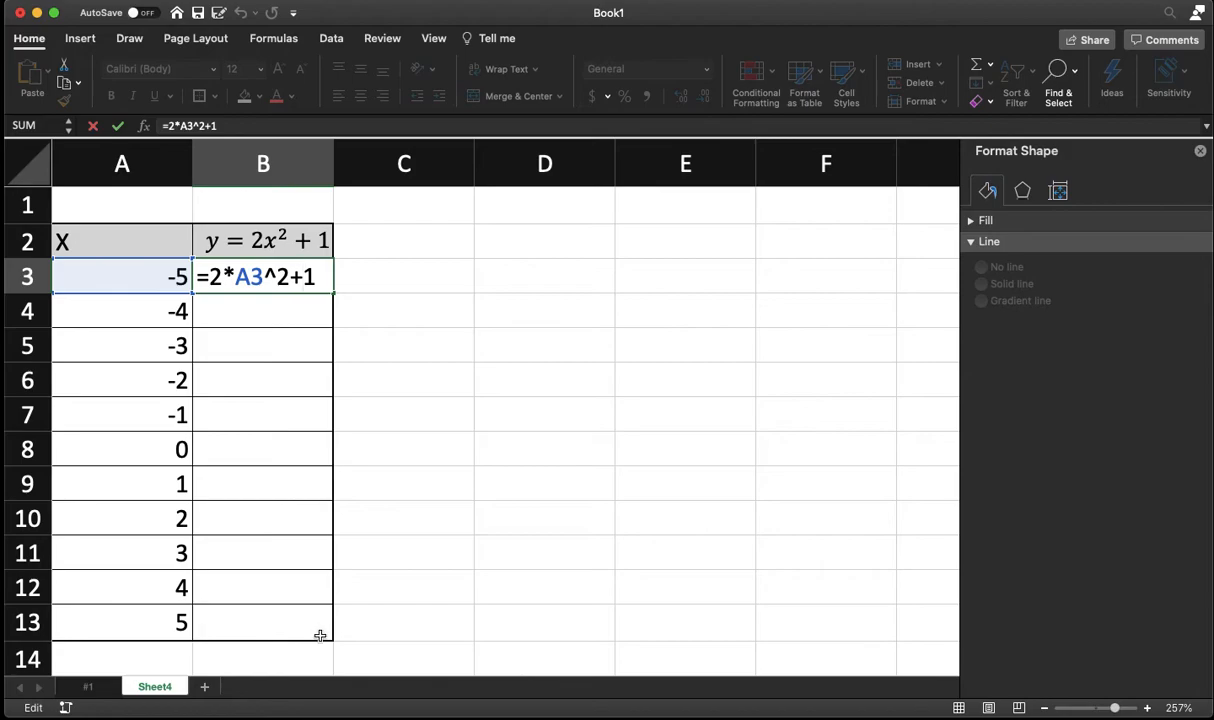
{"action": "key", "text": "Return"}
{"action": "left_click", "coordinate": [325, 281]}
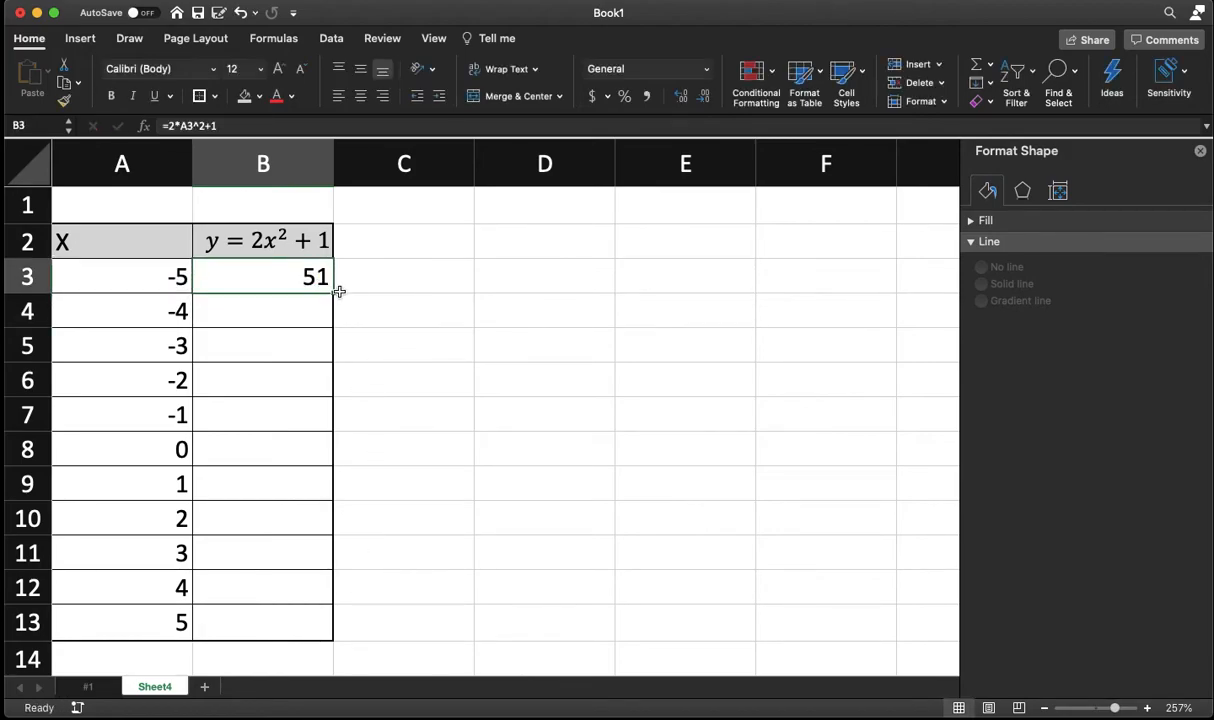
{"action": "left_click_drag", "start_coordinate": [334, 292], "coordinate": [338, 636]}
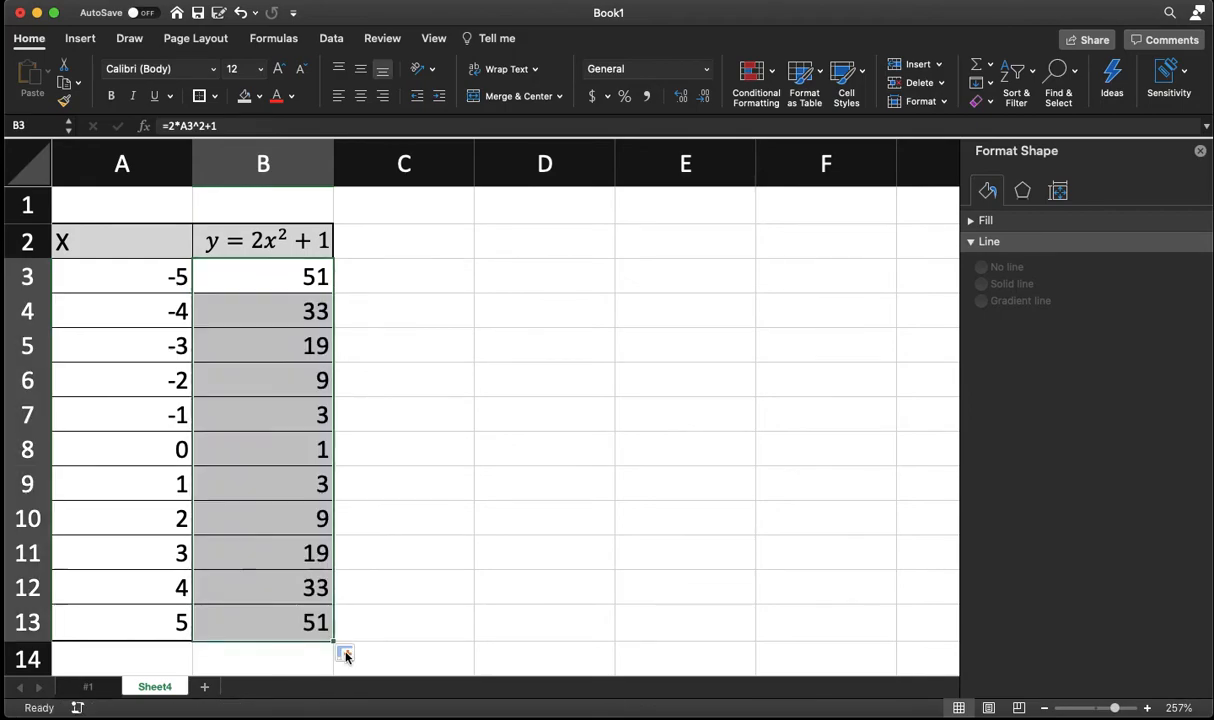
Step: Inspect the formulas in cells B3 and B10 to see which X cells they reference
{"action": "double_click", "coordinate": [286, 277]}
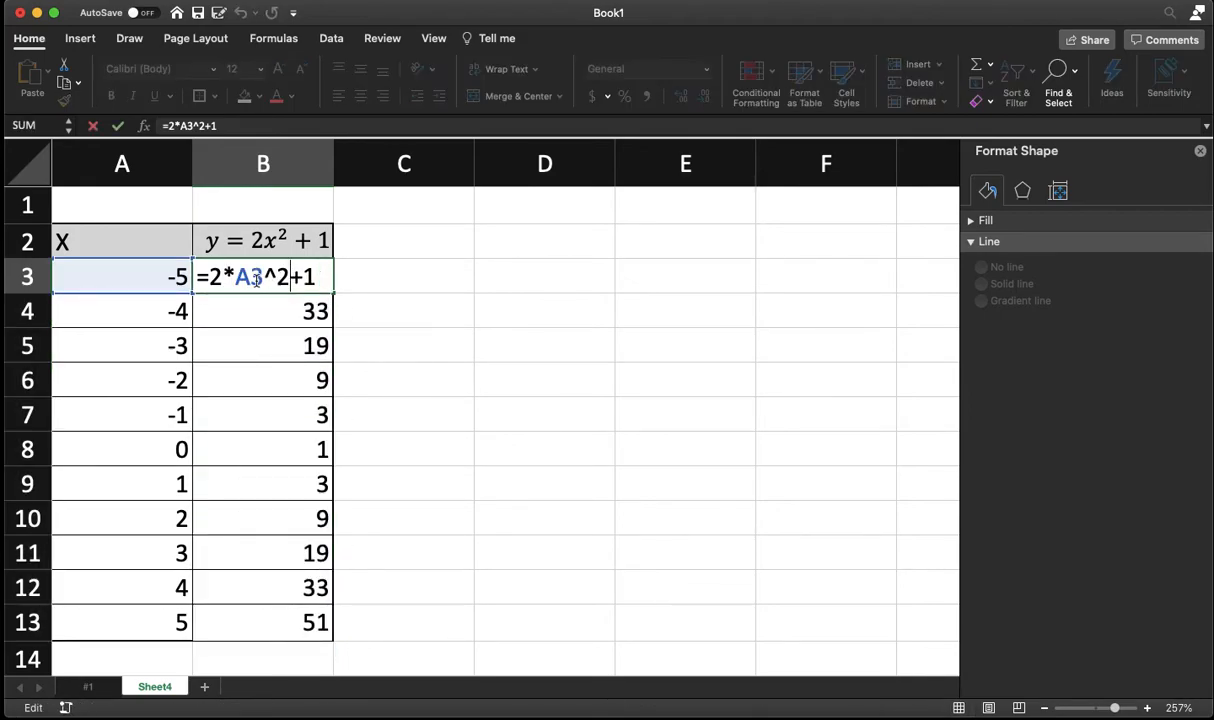
{"action": "left_click", "coordinate": [156, 271]}
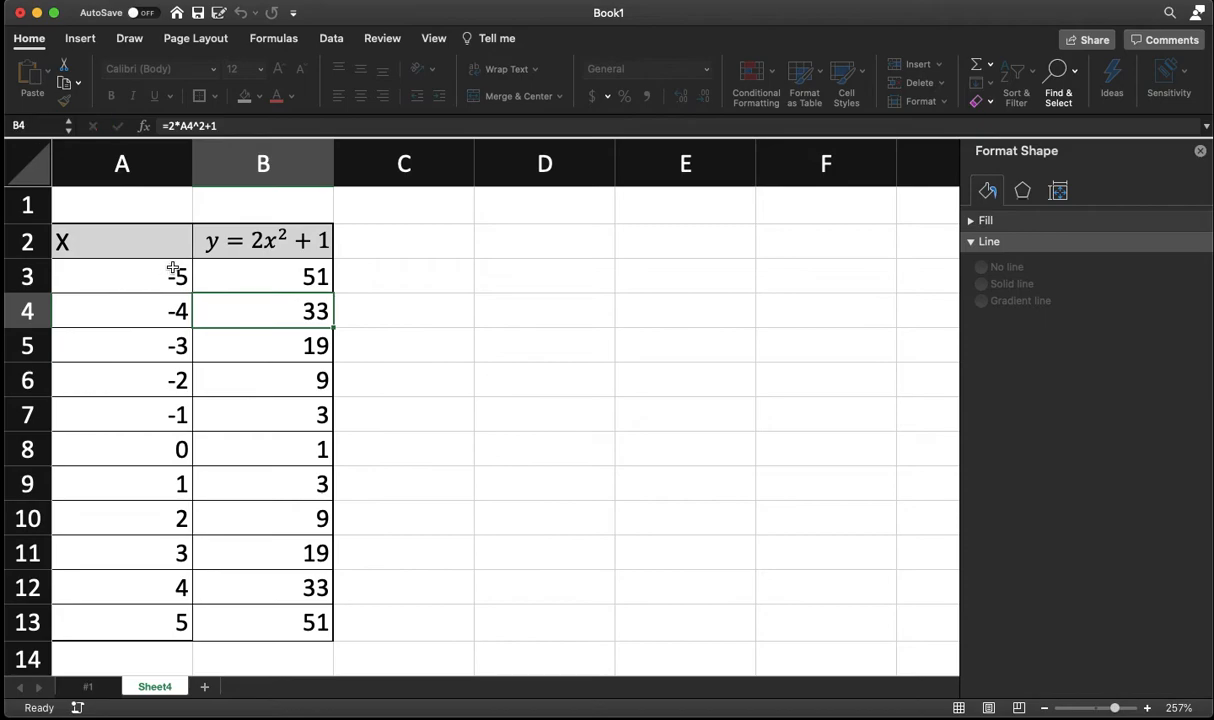
{"action": "double_click", "coordinate": [293, 518]}
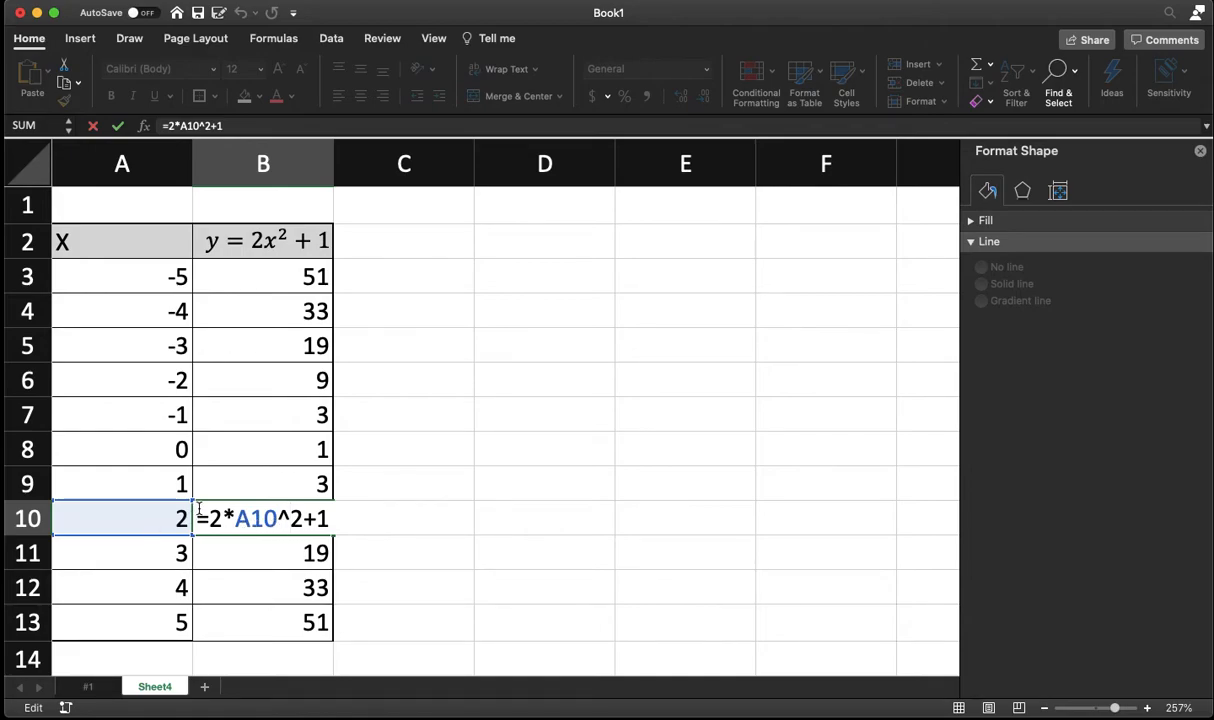
{"action": "key", "text": "Return"}
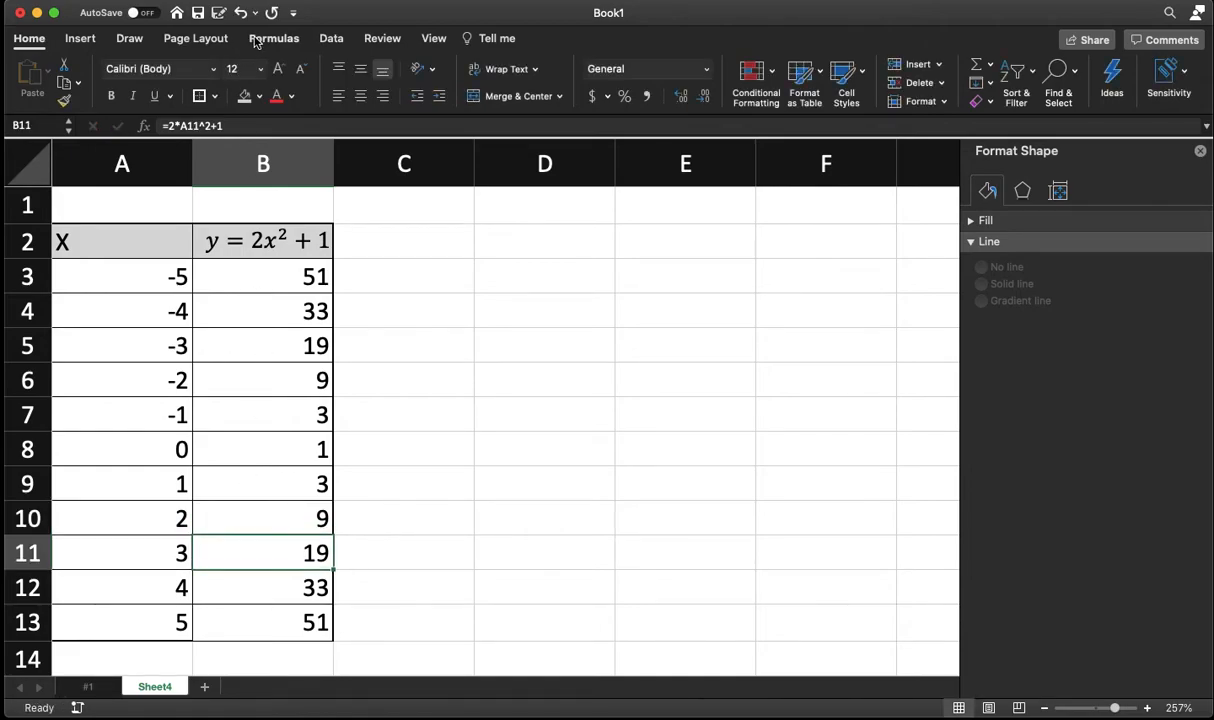
Step: Insert a markers-only scatter chart from the X and Y values in A3:B13
{"action": "left_click_drag", "start_coordinate": [130, 270], "coordinate": [240, 616]}
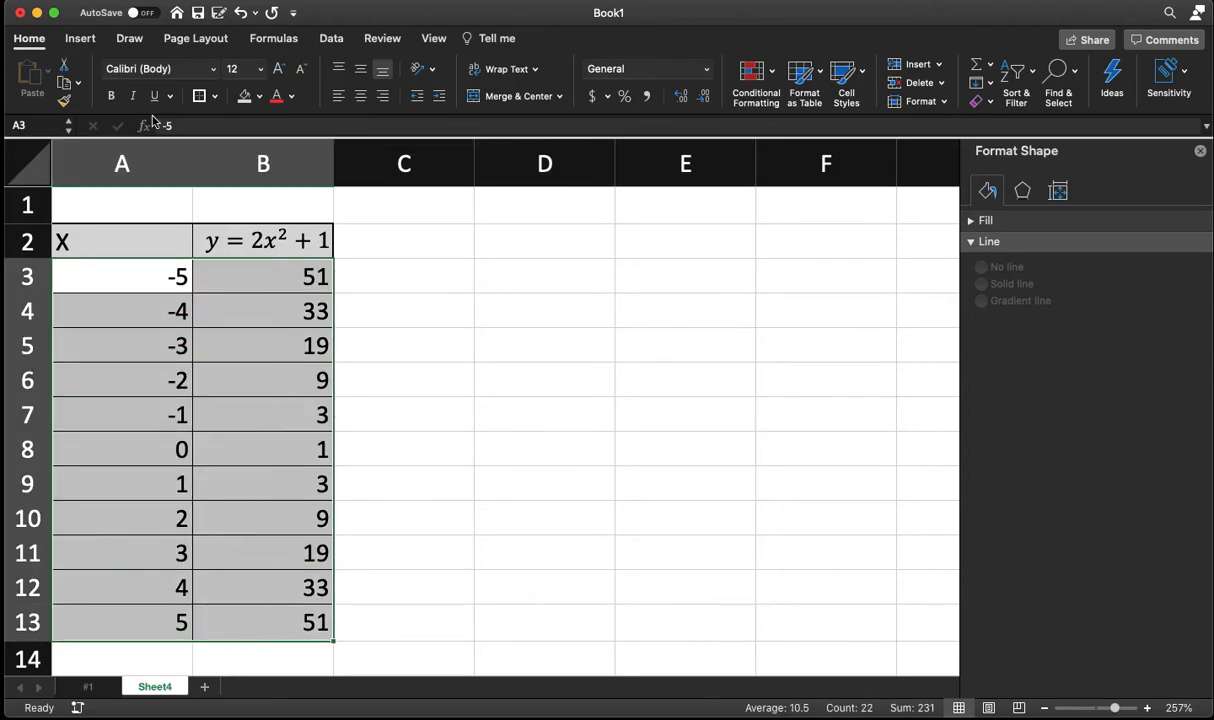
{"action": "left_click", "coordinate": [80, 38]}
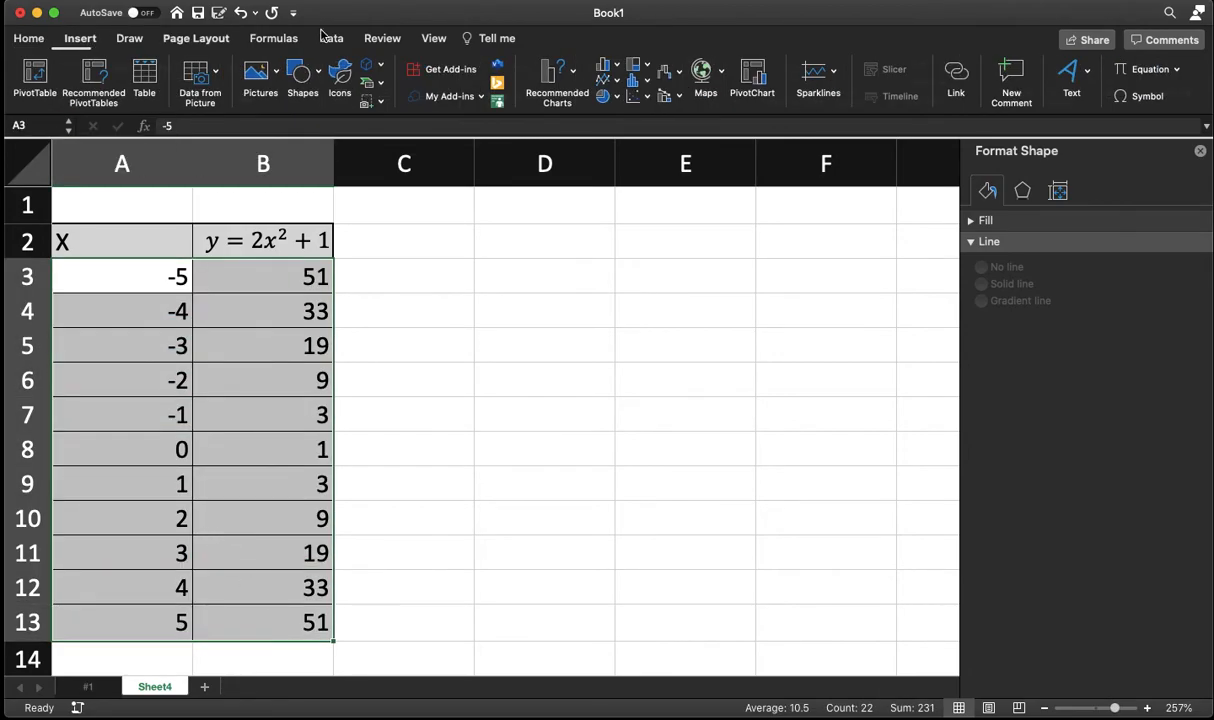
{"action": "left_click", "coordinate": [638, 97]}
{"action": "left_click", "coordinate": [684, 188]}
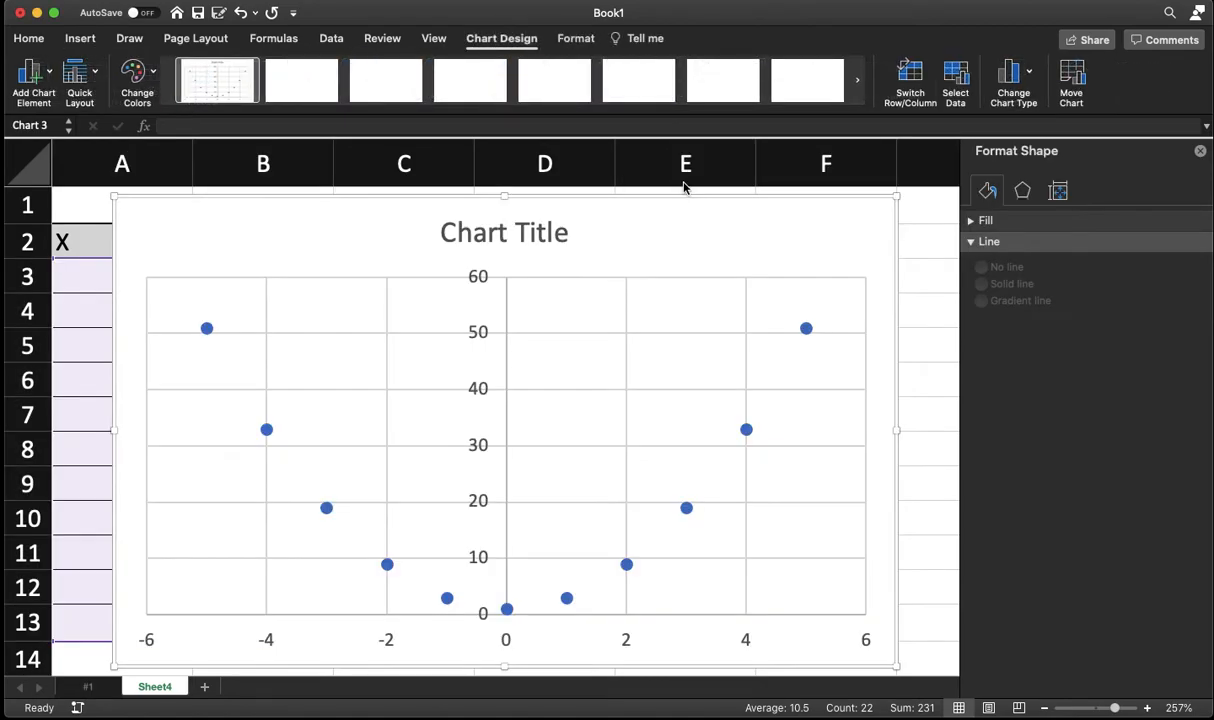
Step: Move the scatter chart clear of the X and Y table so that it sits beside it over columns C to H
{"action": "left_click_drag", "start_coordinate": [770, 232], "coordinate": [1204, 160]}
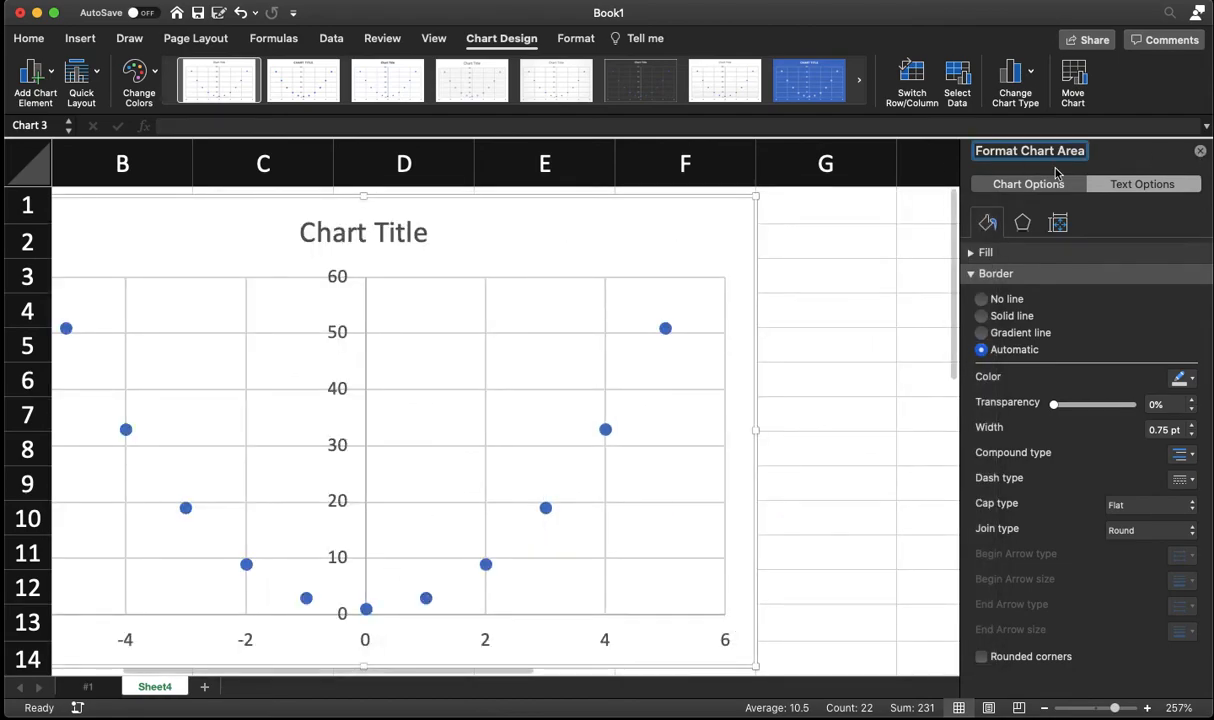
{"action": "left_click", "coordinate": [1200, 150]}
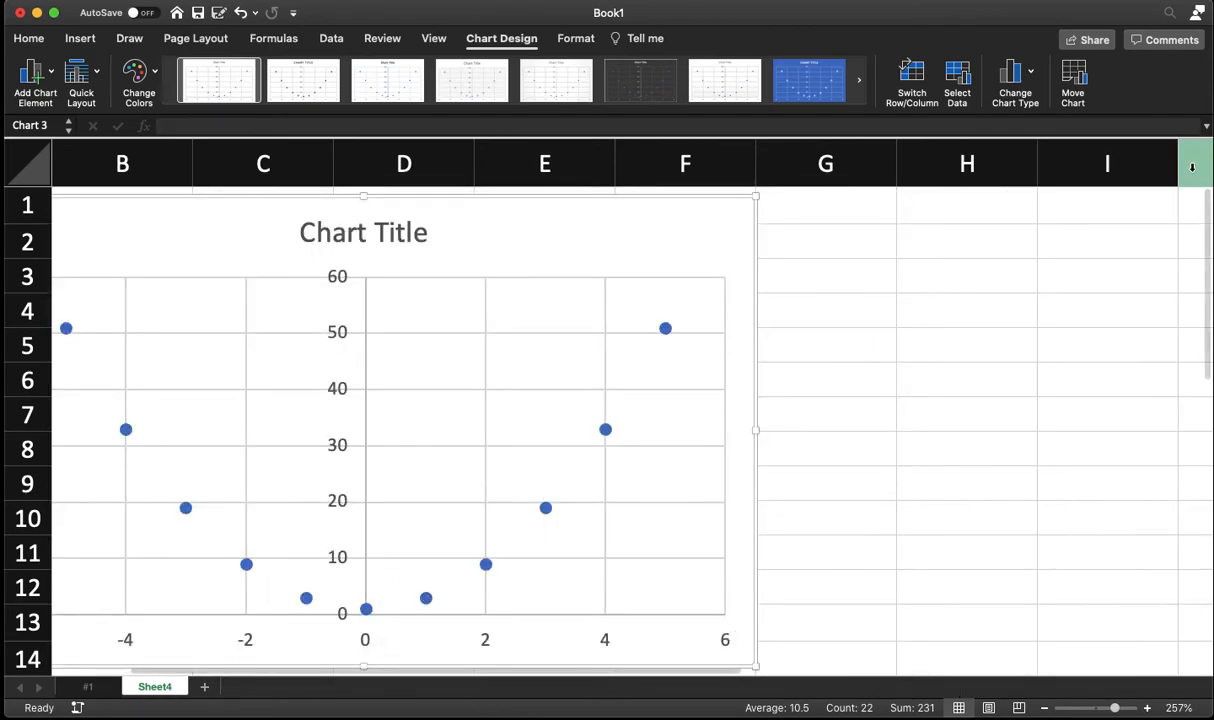
{"action": "left_click", "coordinate": [1045, 709]}
{"action": "left_click", "coordinate": [1045, 709]}
{"action": "left_click", "coordinate": [1045, 709]}
{"action": "left_click", "coordinate": [1045, 709]}
{"action": "left_click", "coordinate": [1045, 709]}
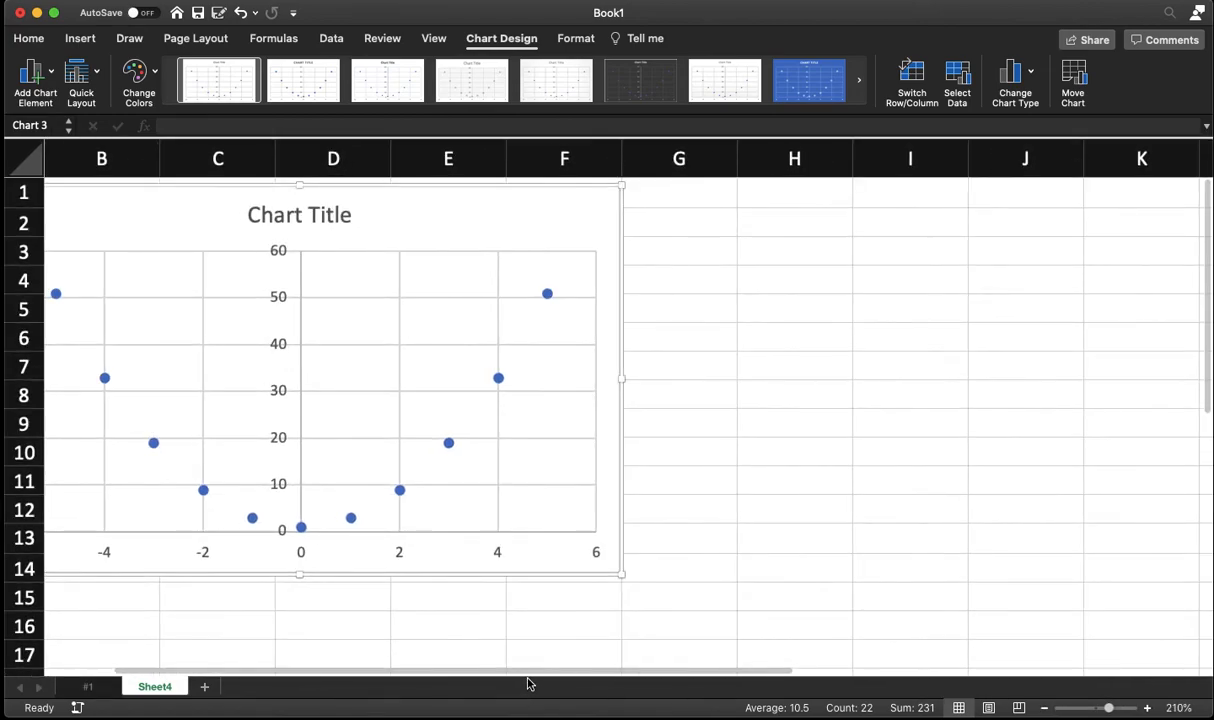
{"action": "left_click_drag", "start_coordinate": [531, 676], "coordinate": [290, 683]}
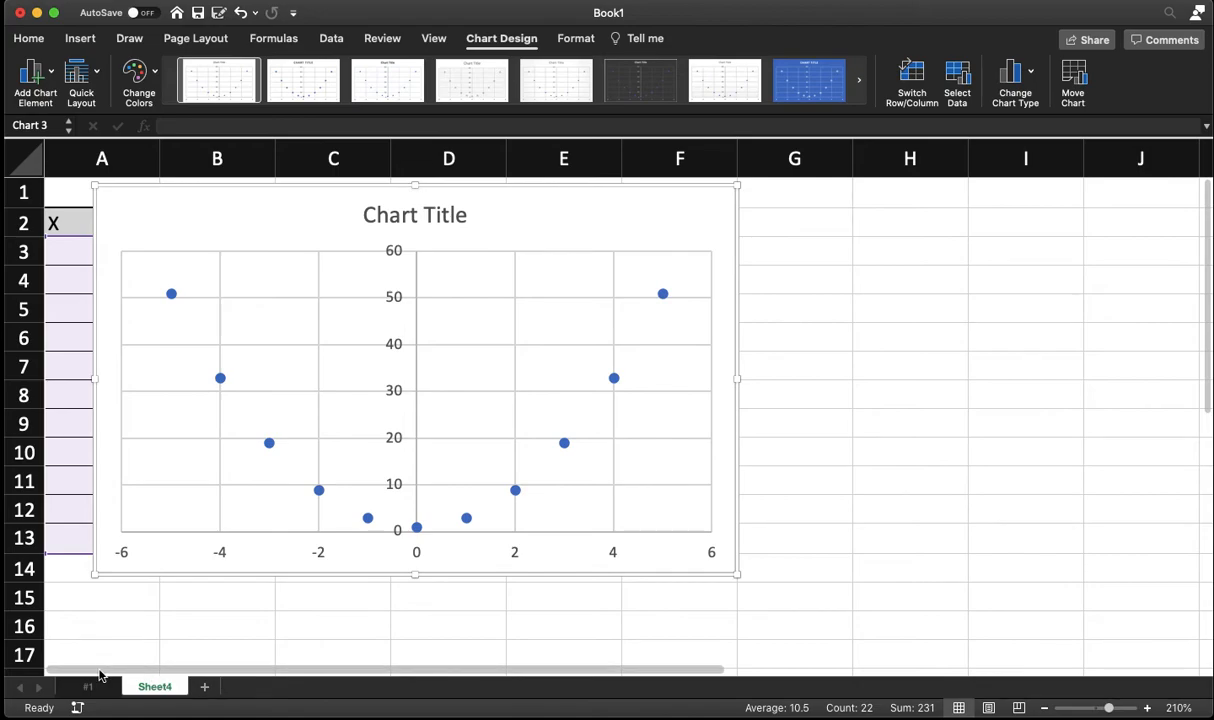
{"action": "left_click", "coordinate": [122, 628]}
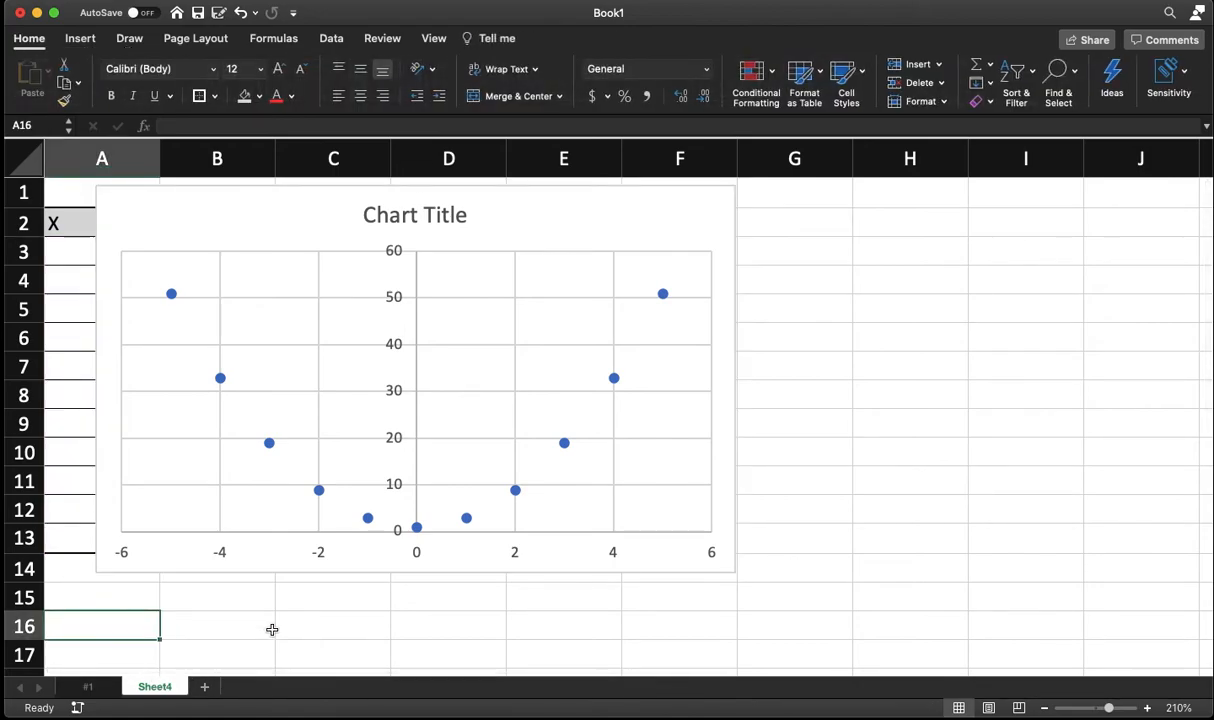
{"action": "left_click_drag", "start_coordinate": [233, 198], "coordinate": [436, 228]}
{"action": "left_click", "coordinate": [1122, 406]}
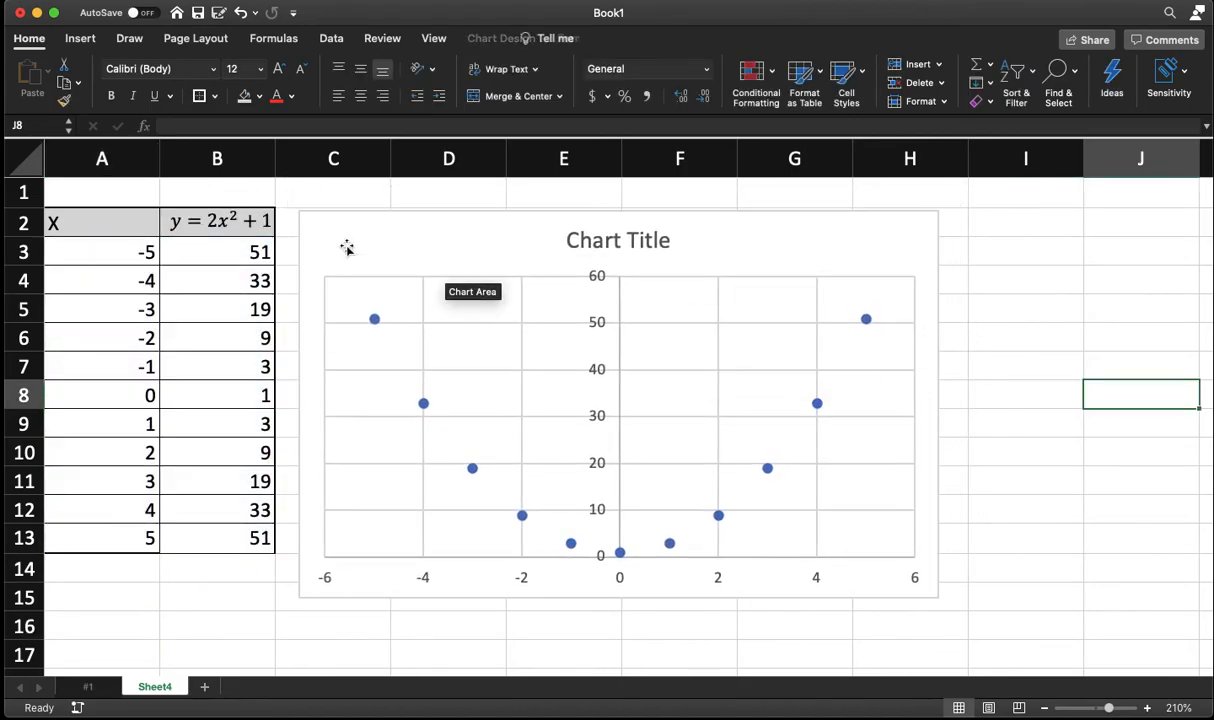
Step: Add a polynomial trendline of order 2 to the scatter chart's data series
{"action": "left_click", "coordinate": [866, 319]}
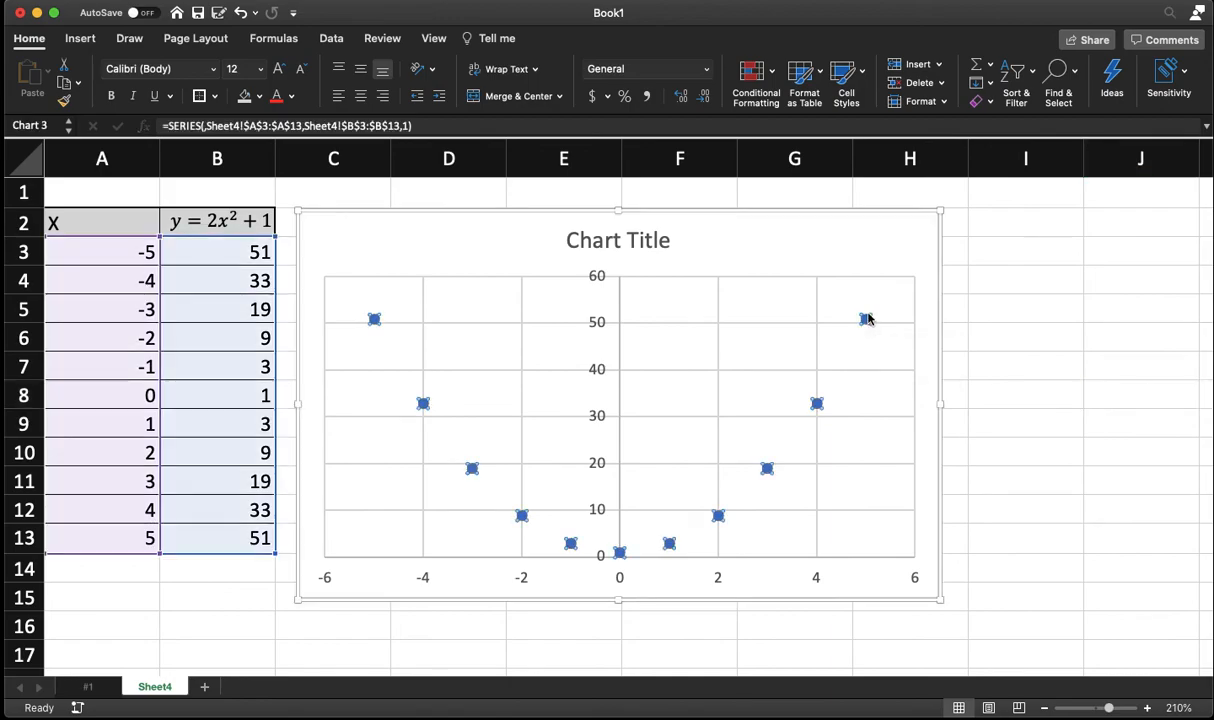
{"action": "right_click", "coordinate": [866, 319]}
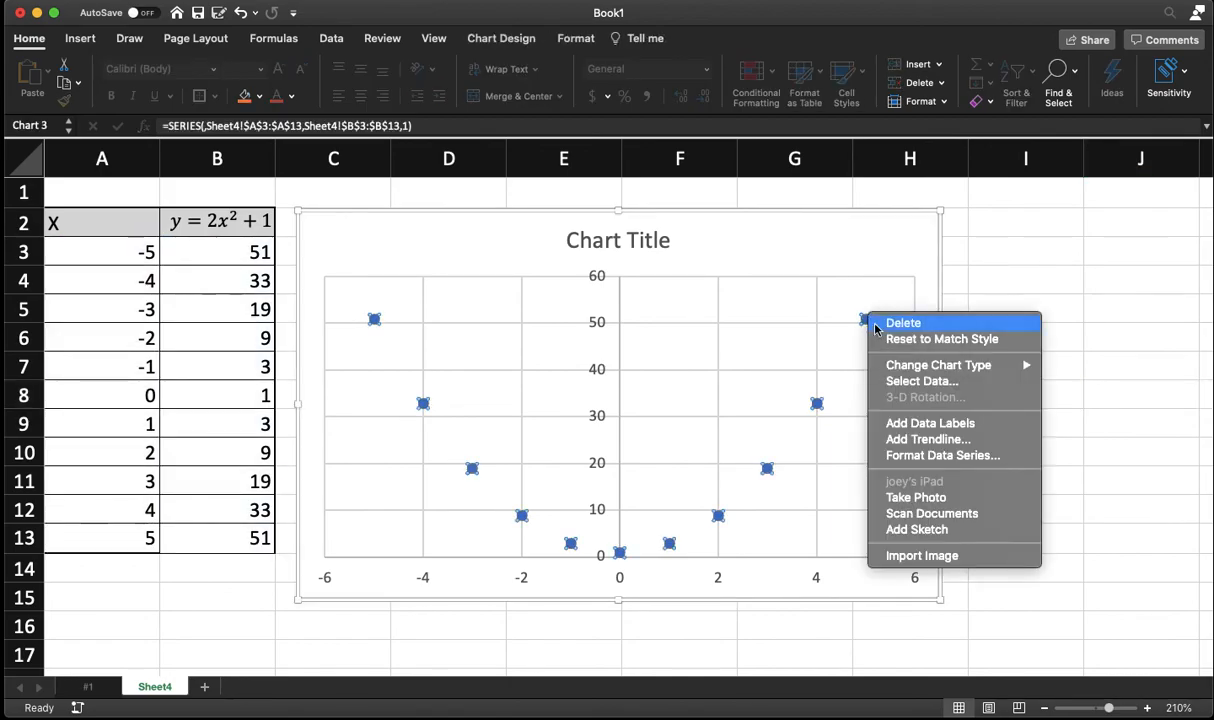
{"action": "left_click", "coordinate": [913, 440]}
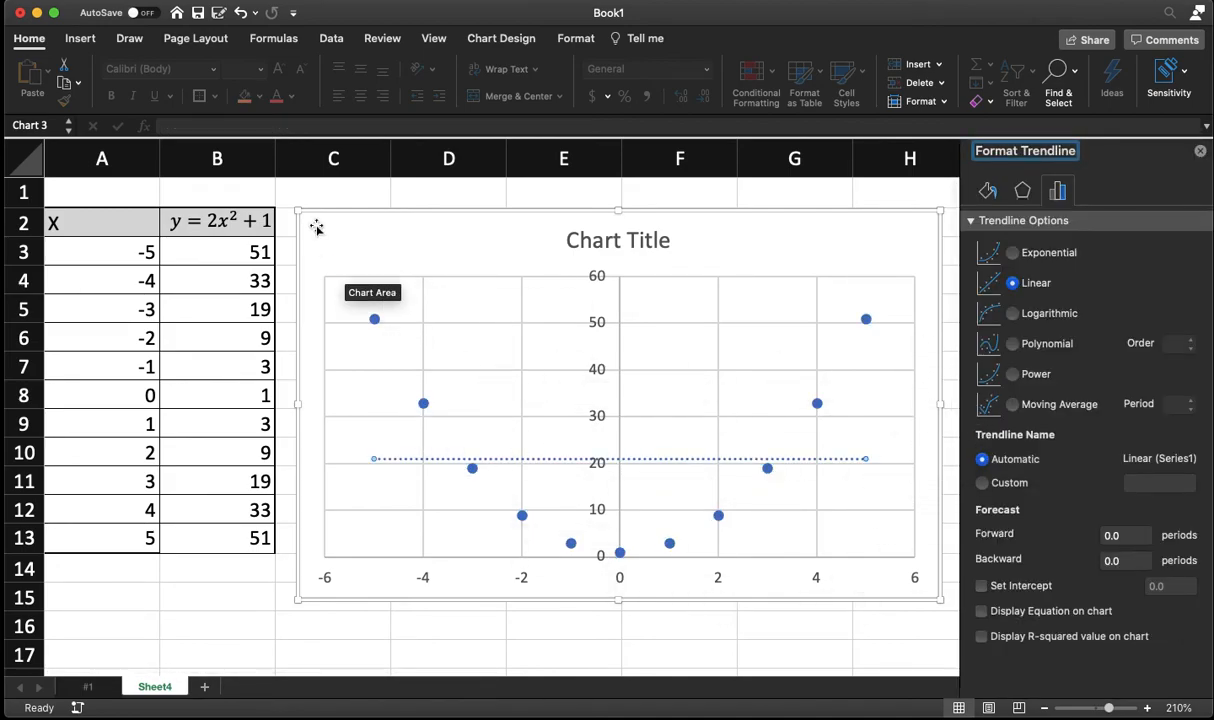
{"action": "left_click", "coordinate": [1013, 345]}
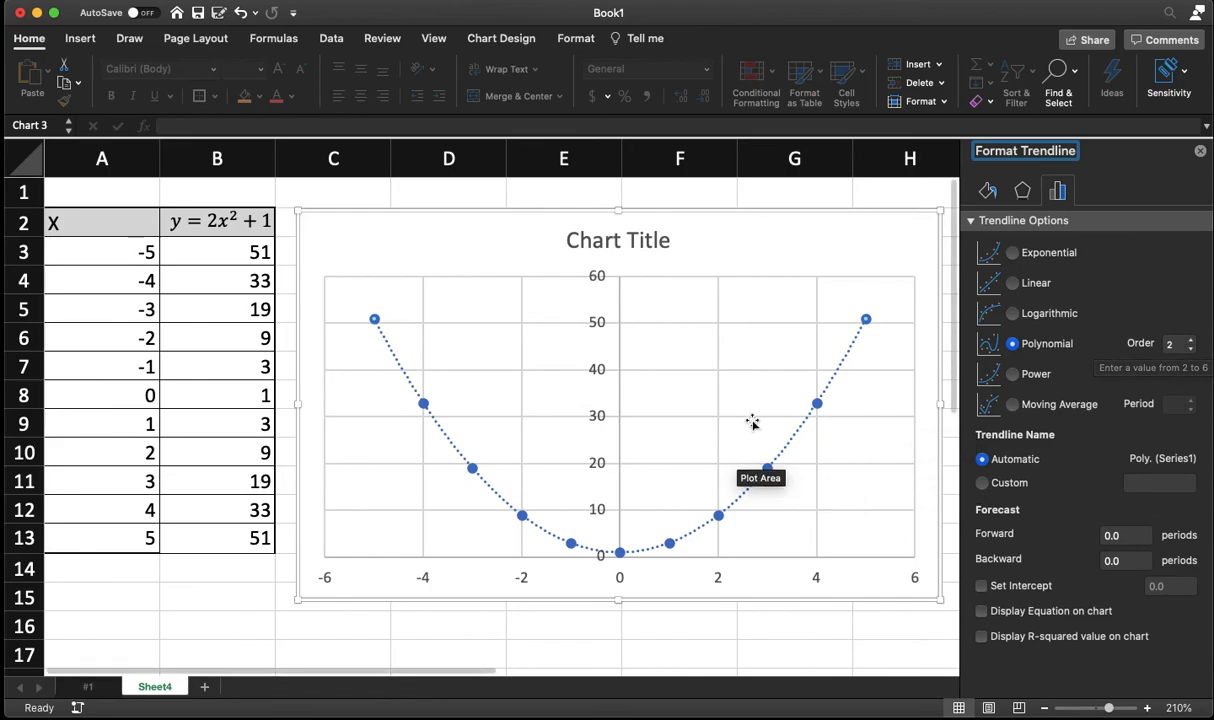
Step: Display the trendline's equation and R-squared value on the chart and place their label above the plot area, beside the chart title
{"action": "left_click", "coordinate": [981, 611]}
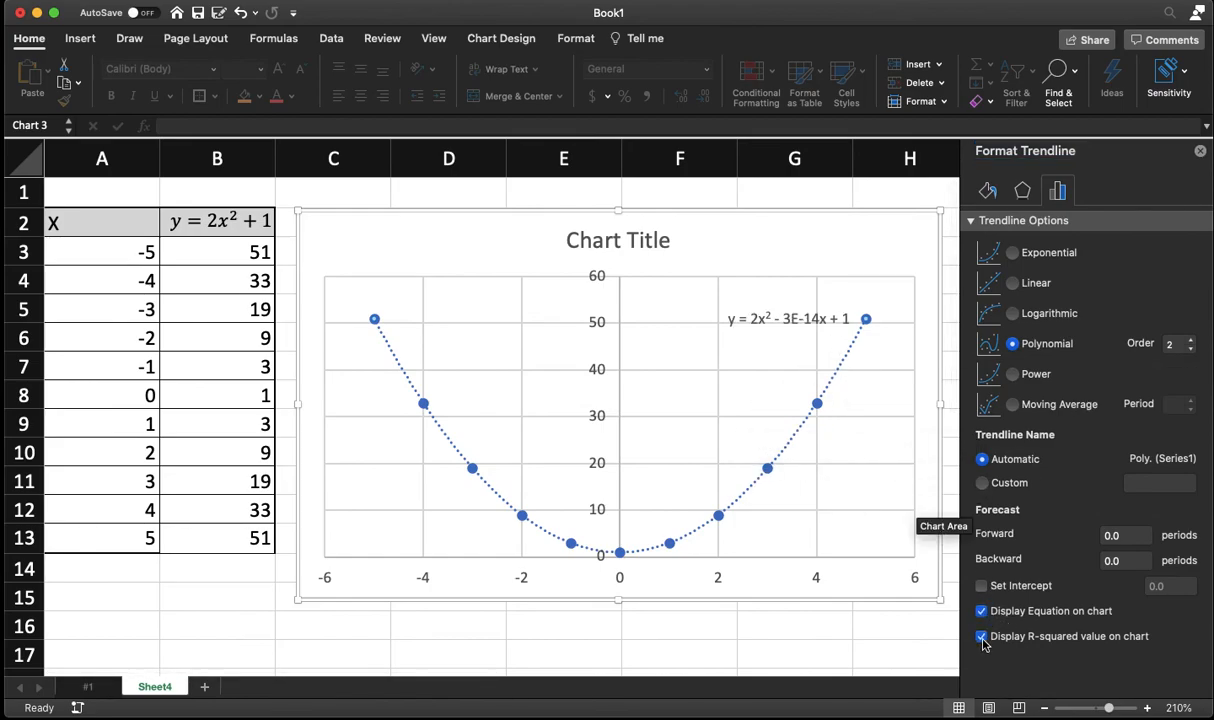
{"action": "left_click", "coordinate": [981, 636]}
{"action": "left_click_drag", "start_coordinate": [805, 318], "coordinate": [810, 237]}
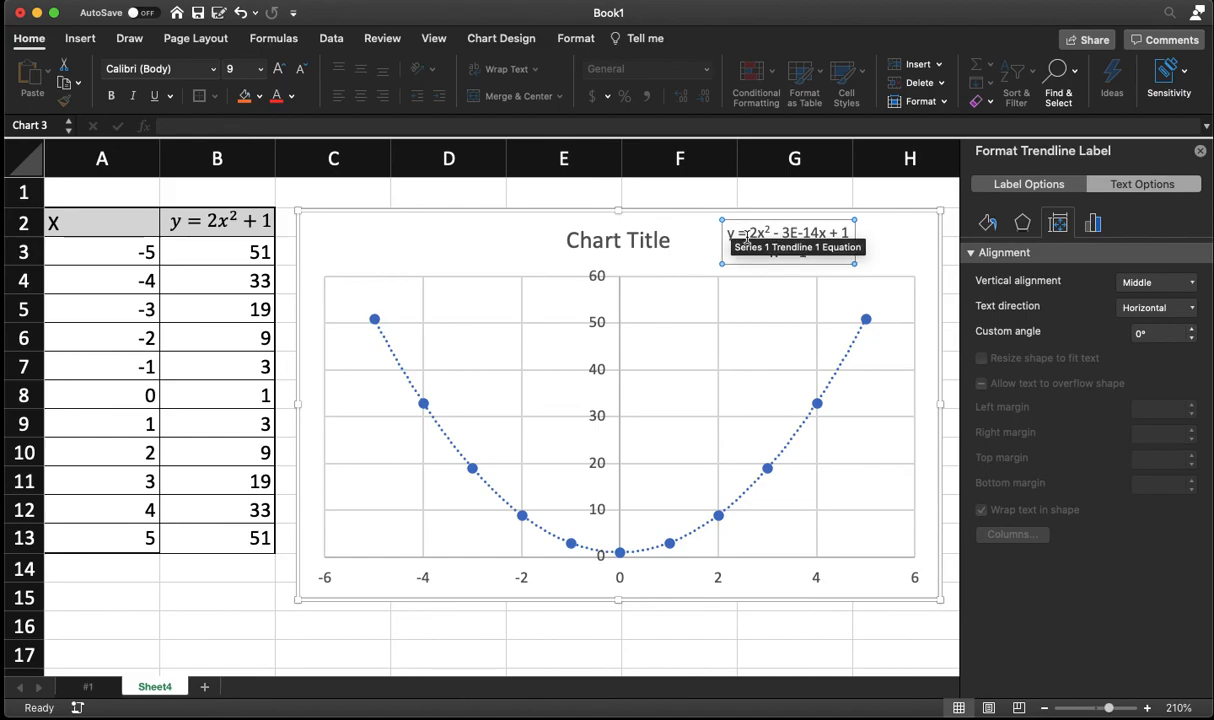
{"action": "left_click", "coordinate": [819, 232]}
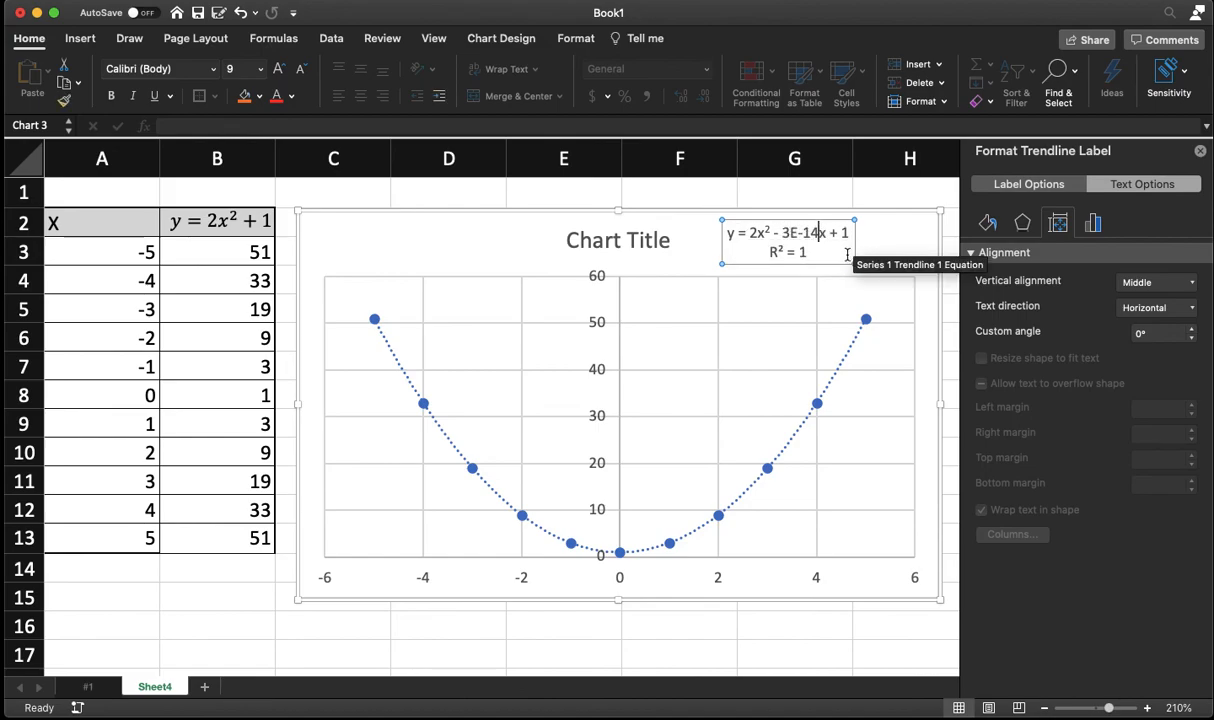